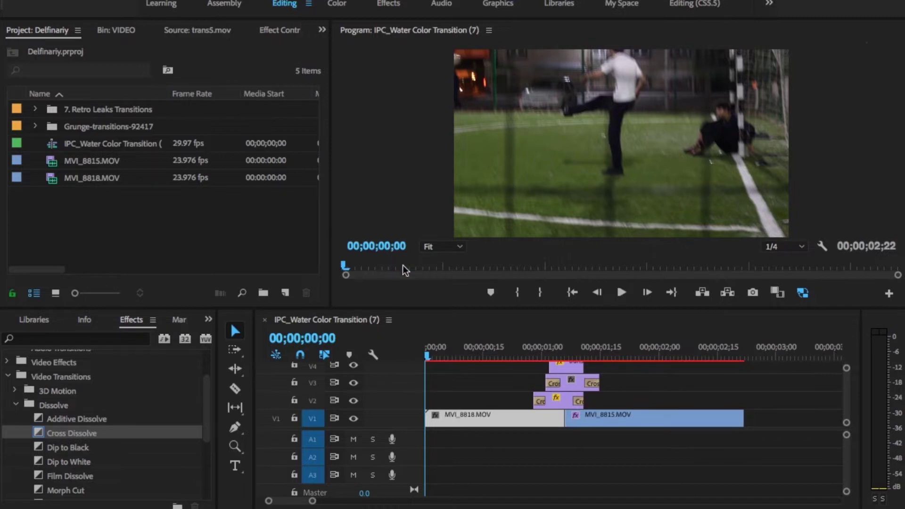
Step: Play the finished water color transition sequence in an enlarged Program monitor, then restore the normal layout
mouse_move(736, 506)
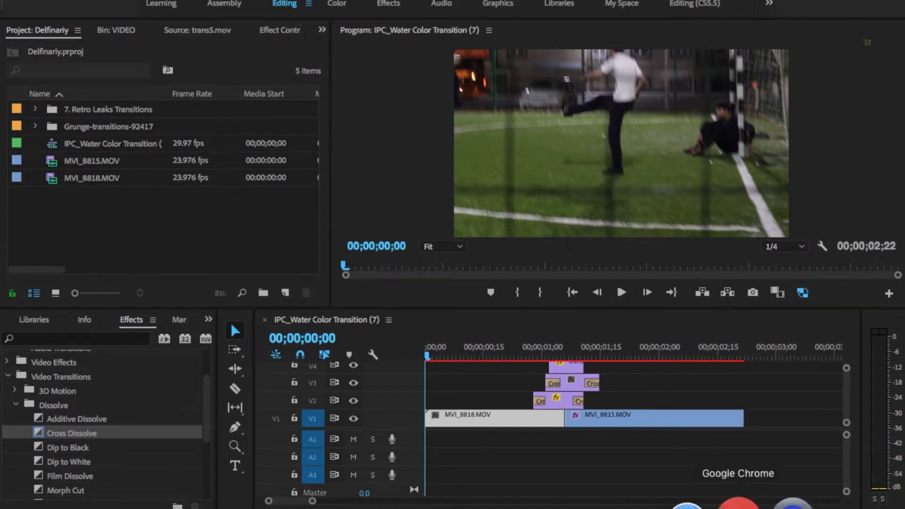
click(785, 503)
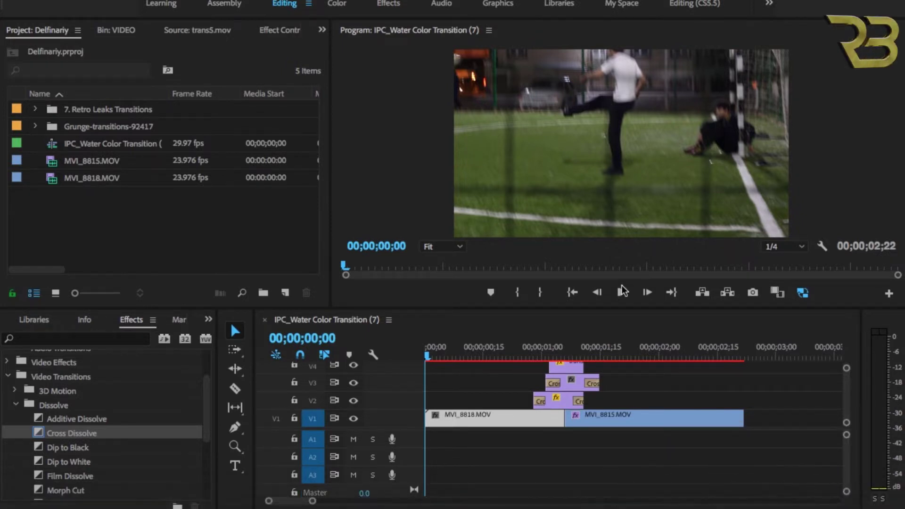
mouse_move(443, 506)
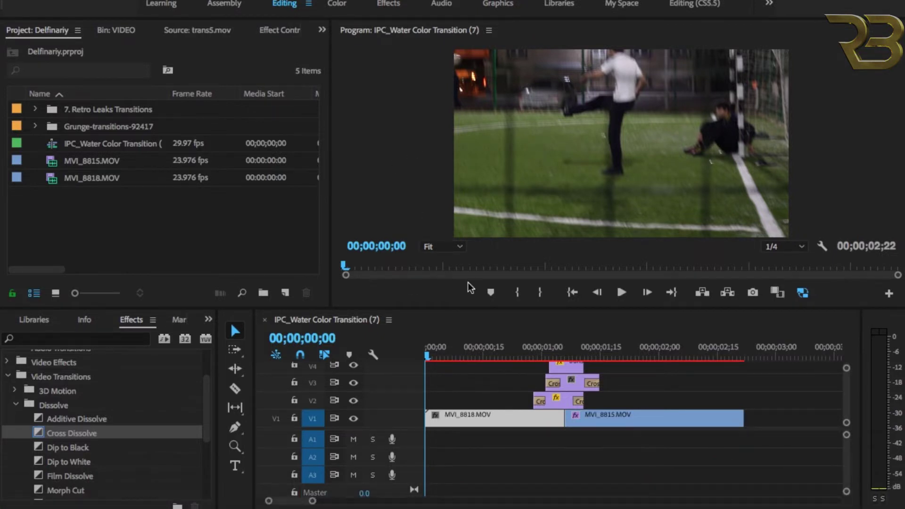
key(grave)
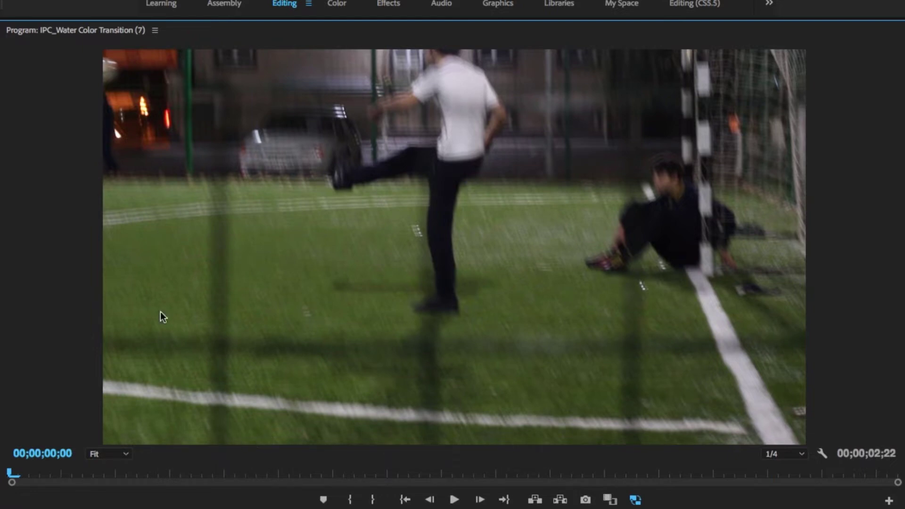
click(454, 499)
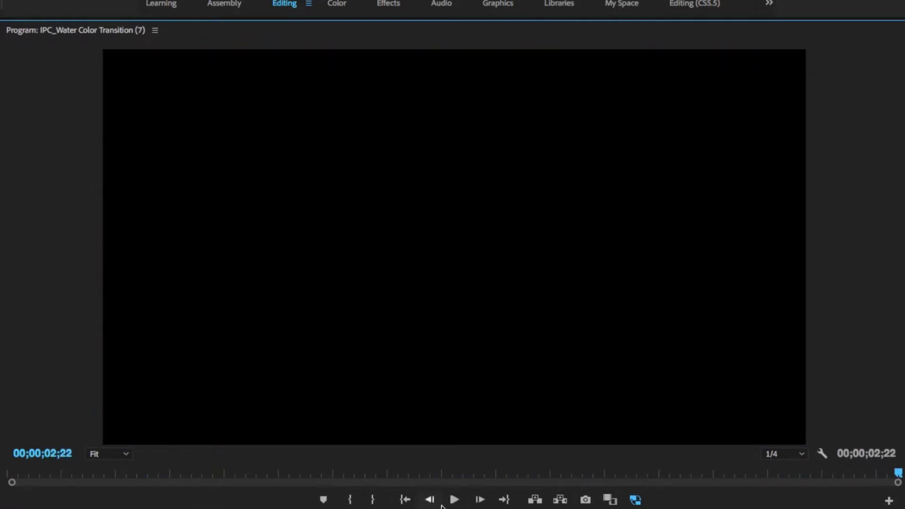
click(454, 499)
key(grave)
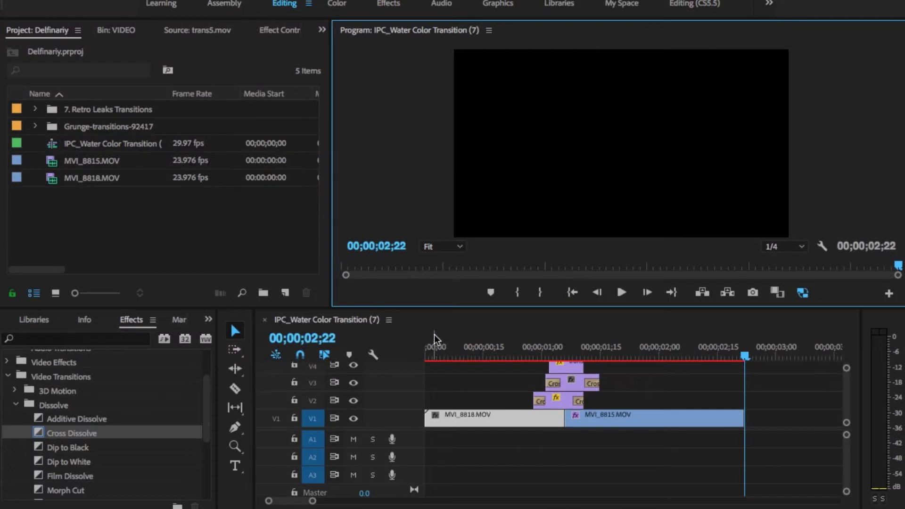
Step: Delete all the transition overlay clips stacked on tracks V2 to V5 above the two footage clips
scroll(624, 392, up, 2)
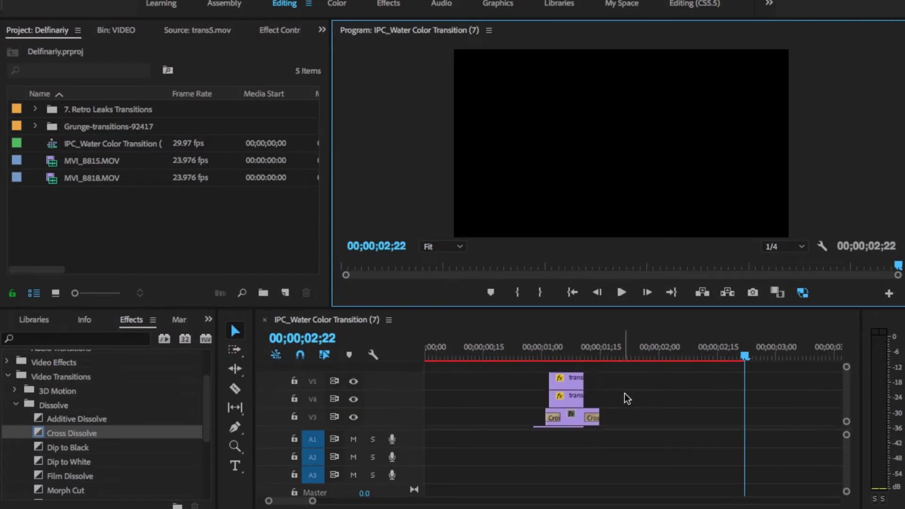
scroll(573, 399, down, 2)
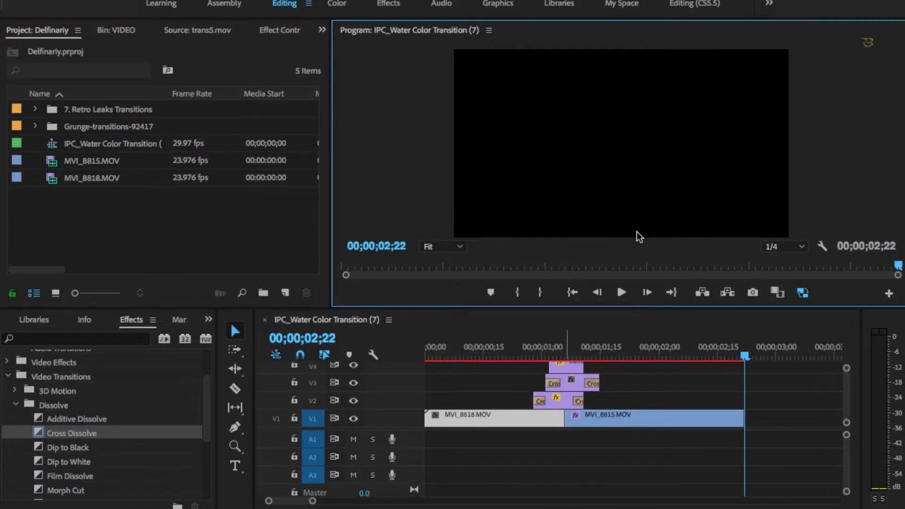
click(567, 381)
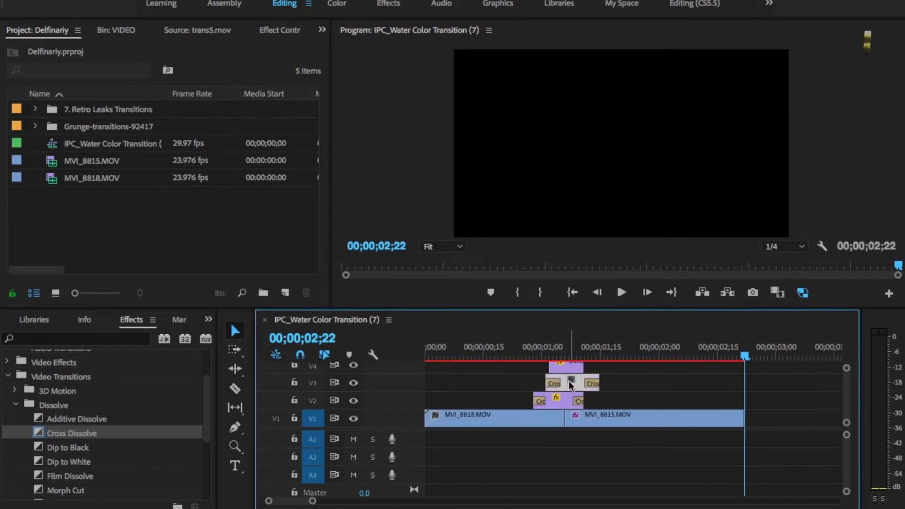
click(560, 400)
click(516, 380)
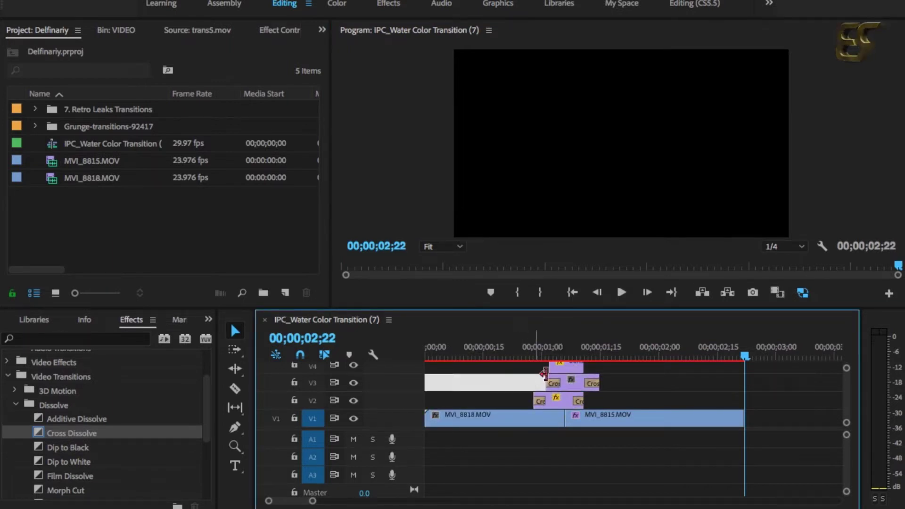
scroll(524, 375, up, 1)
click(561, 376)
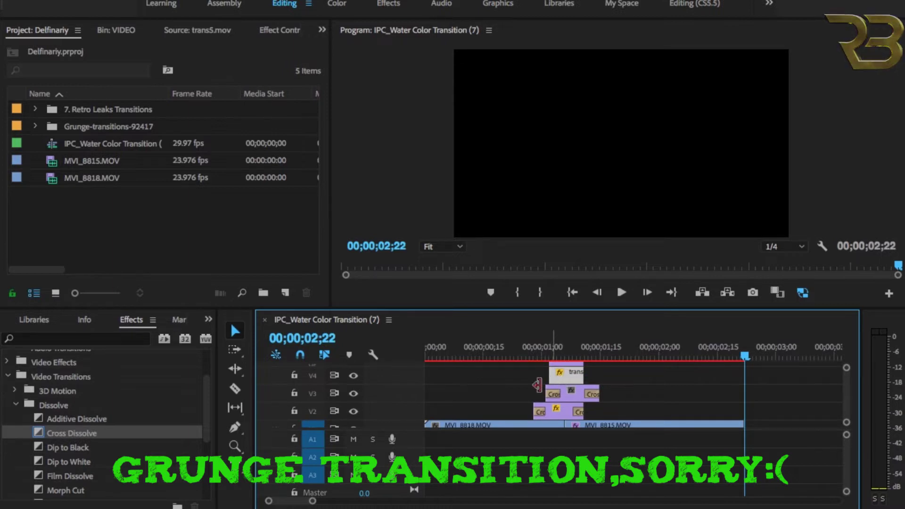
drag(608, 415, 503, 367)
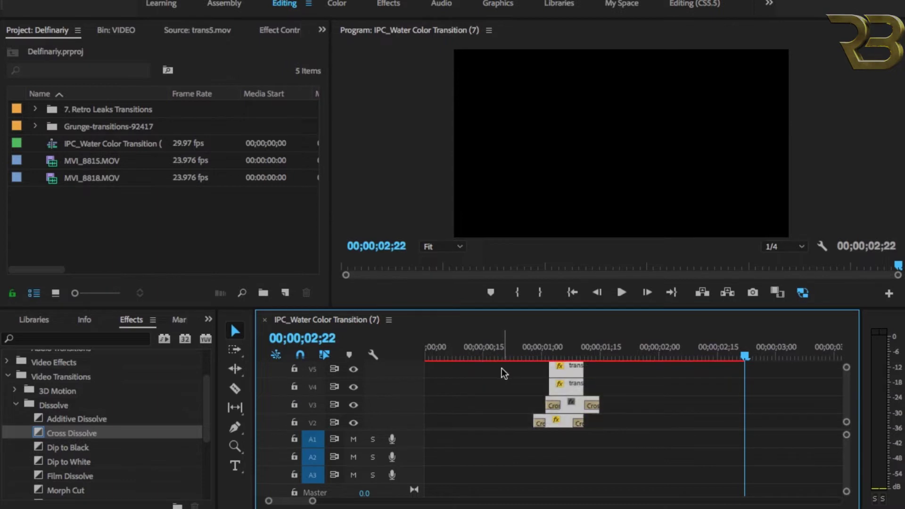
key(Delete)
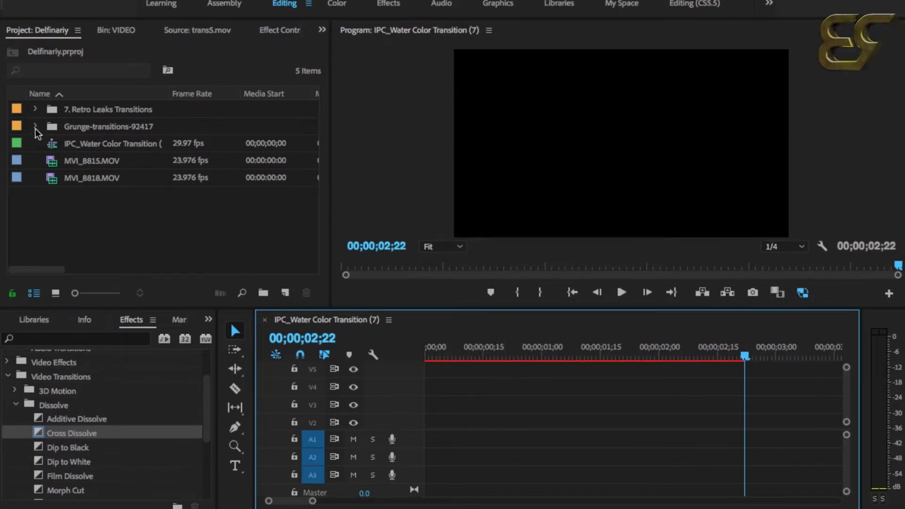
Step: Place Transition 02.mov from the 7. Retro Leaks Transitions bin on track V2, over the cut between MVI_8818 and MVI_8815
click(66, 212)
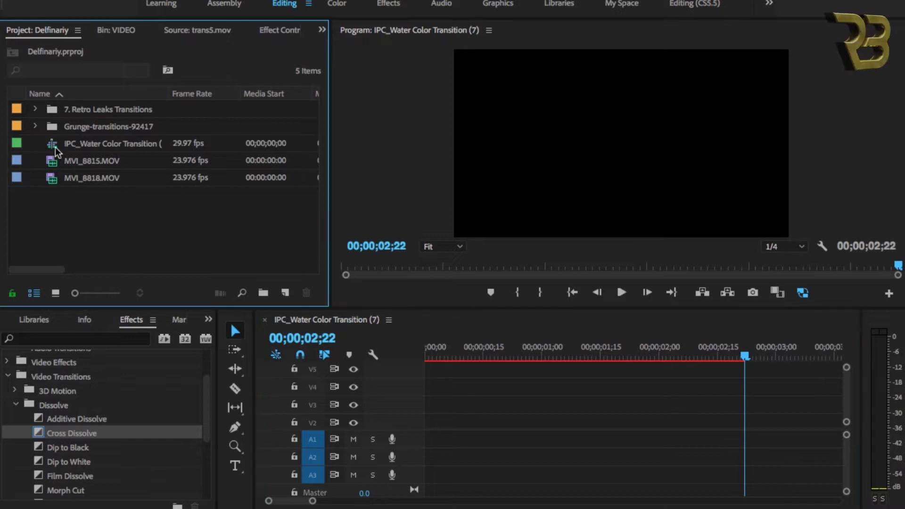
click(34, 110)
click(116, 132)
click(108, 148)
click(115, 125)
drag(106, 131, 515, 432)
drag(847, 411, 845, 420)
Step: Play back the cut between MVI_8818 and MVI_8815 to check the Transition 02 overlay
drag(516, 352, 528, 354)
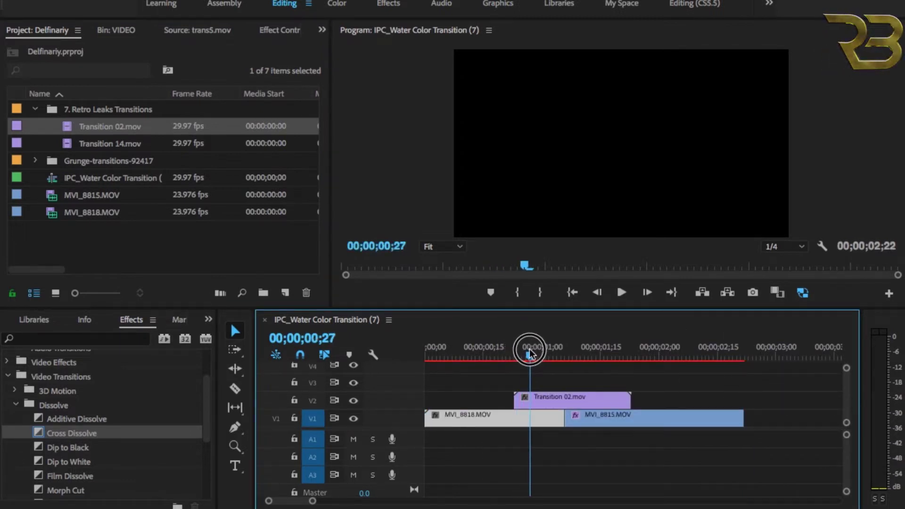
click(621, 293)
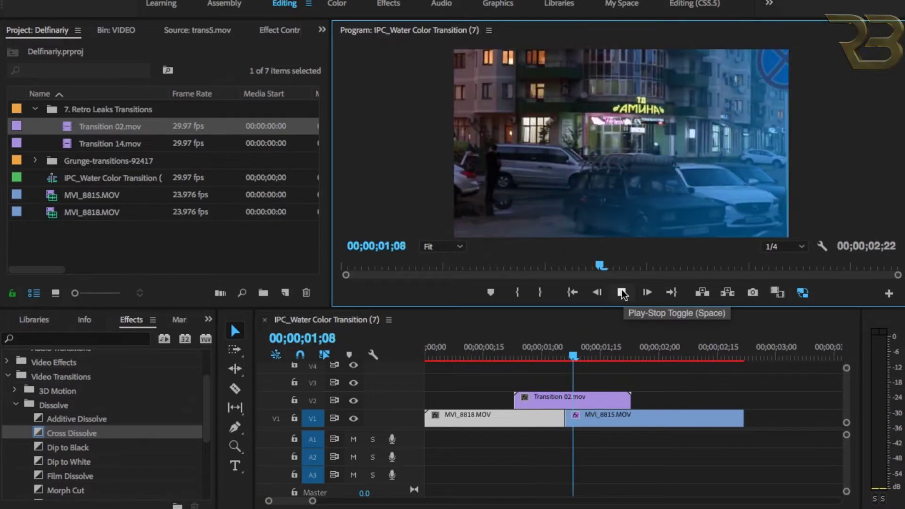
click(620, 292)
click(499, 352)
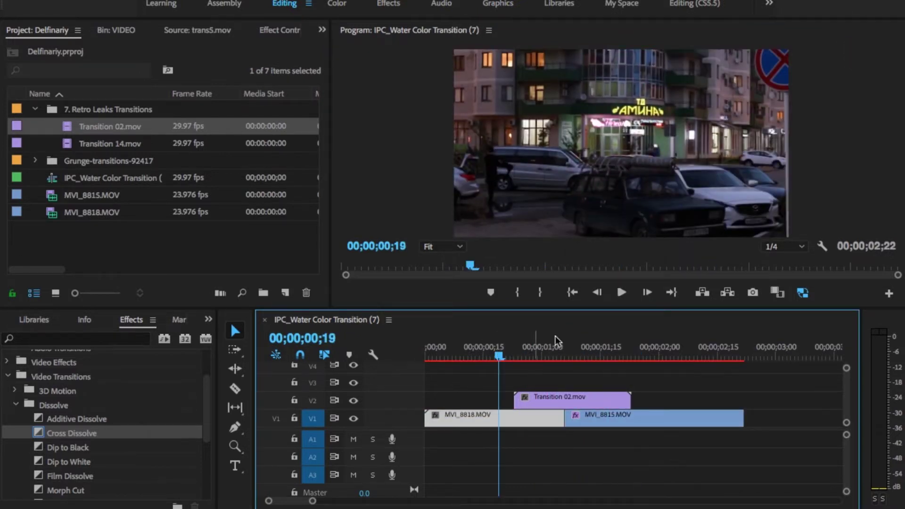
click(620, 293)
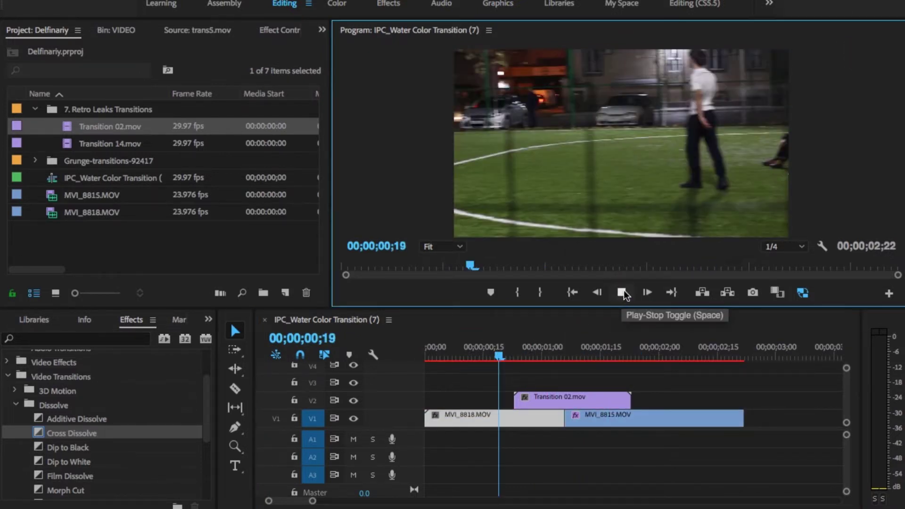
click(622, 292)
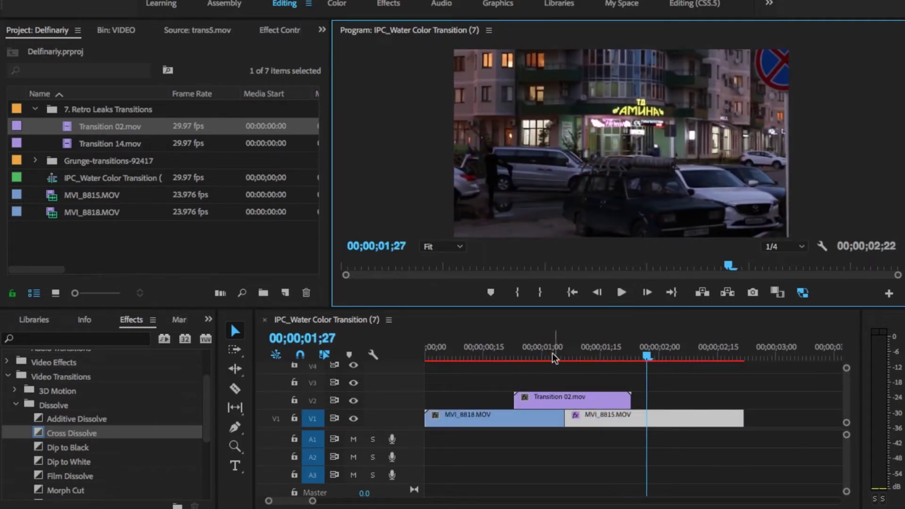
drag(505, 354, 533, 354)
click(621, 292)
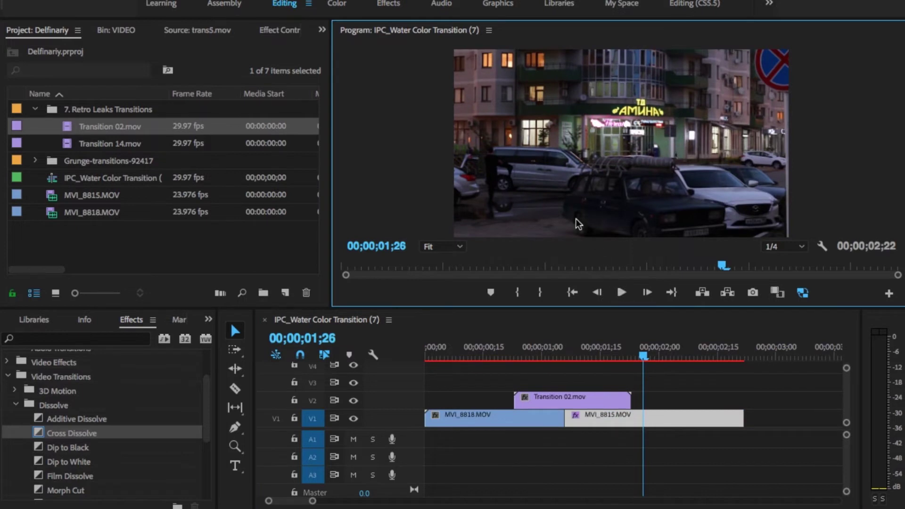
Step: Add Transition 14.mov on track V3 over Transition 02, preview it, and align its end with Transition 02's end
drag(99, 144, 602, 383)
click(530, 349)
drag(541, 358, 530, 358)
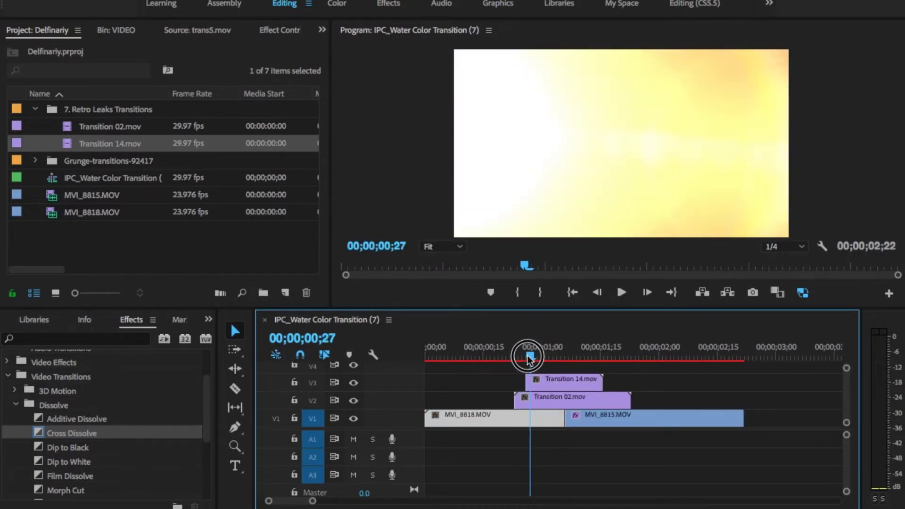
click(621, 293)
click(622, 292)
drag(599, 382, 529, 378)
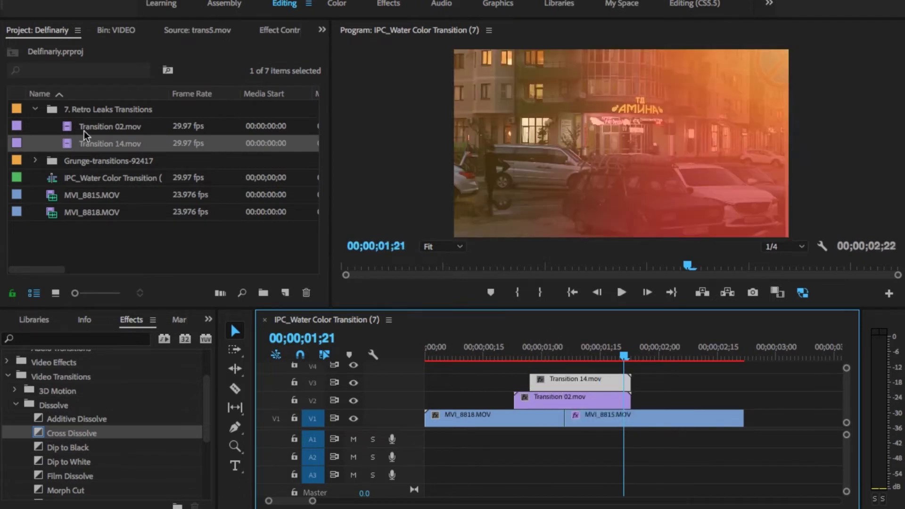
Step: Place trans5.mov from the Grunge-transitions-92417 bin on track V4 above the cut and scrub through it
click(34, 109)
click(70, 126)
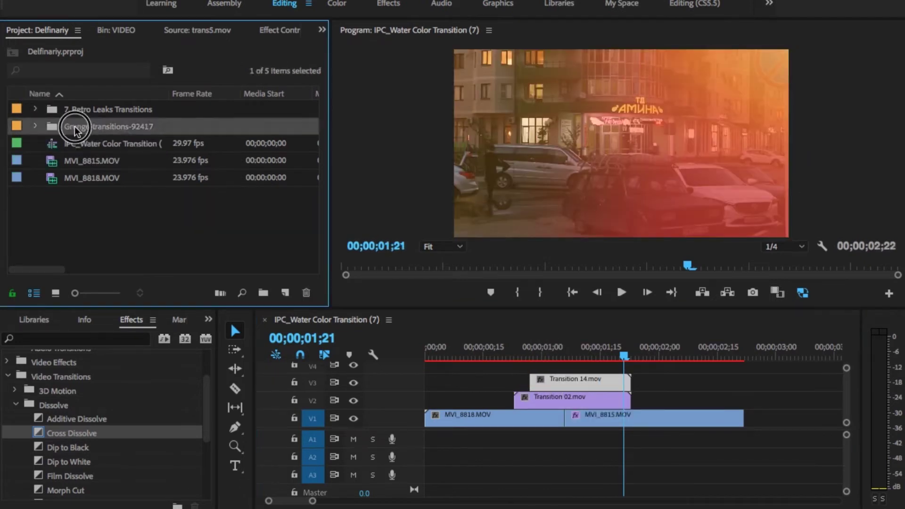
click(36, 127)
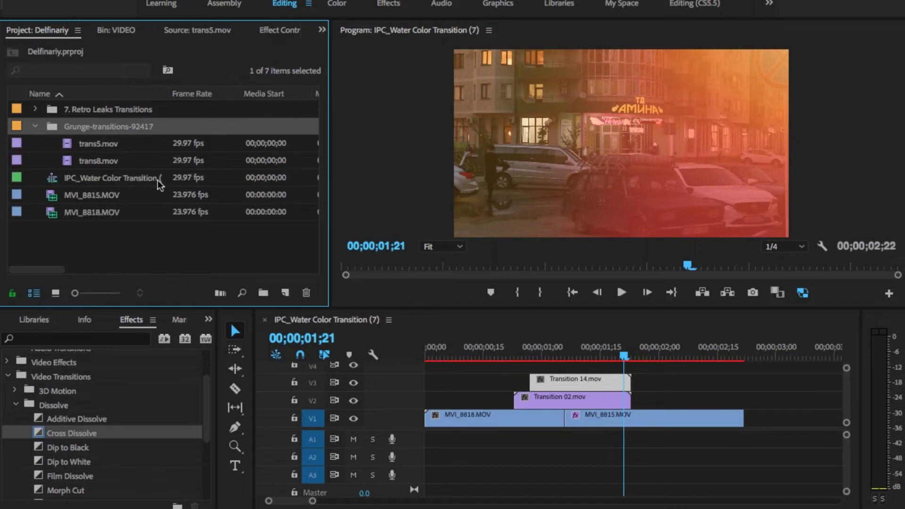
click(109, 145)
click(107, 146)
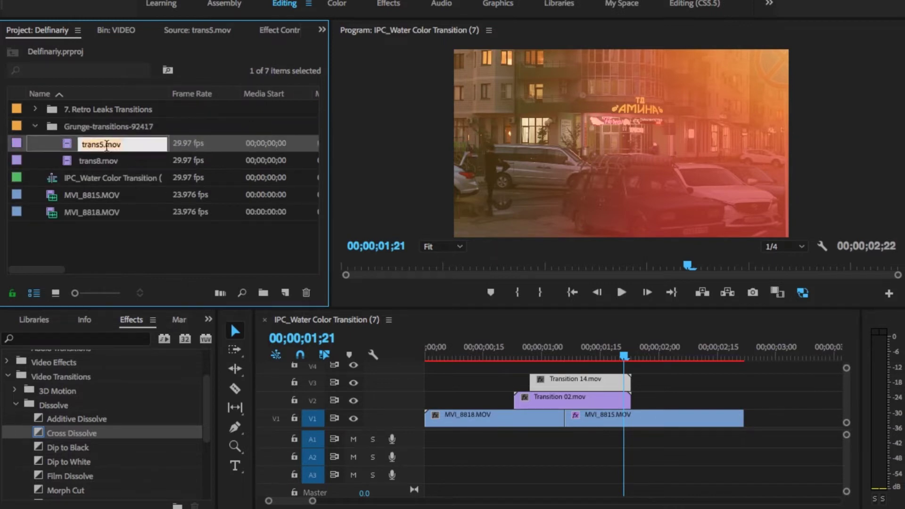
click(106, 160)
drag(108, 146, 602, 345)
drag(554, 366, 587, 362)
drag(555, 349, 573, 353)
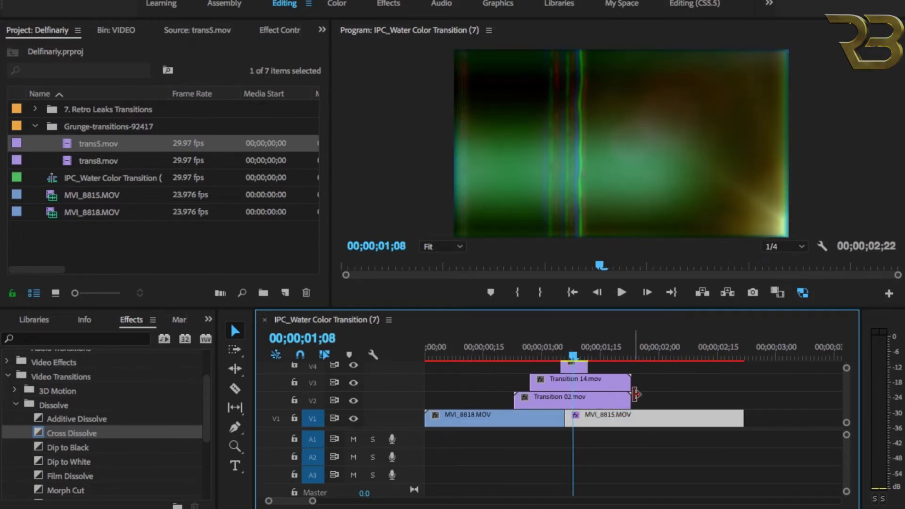
Step: Trim Transition 02 and Transition 14 to end with trans5, and shift all three overlays so trans5 starts at the cut
drag(630, 401, 581, 401)
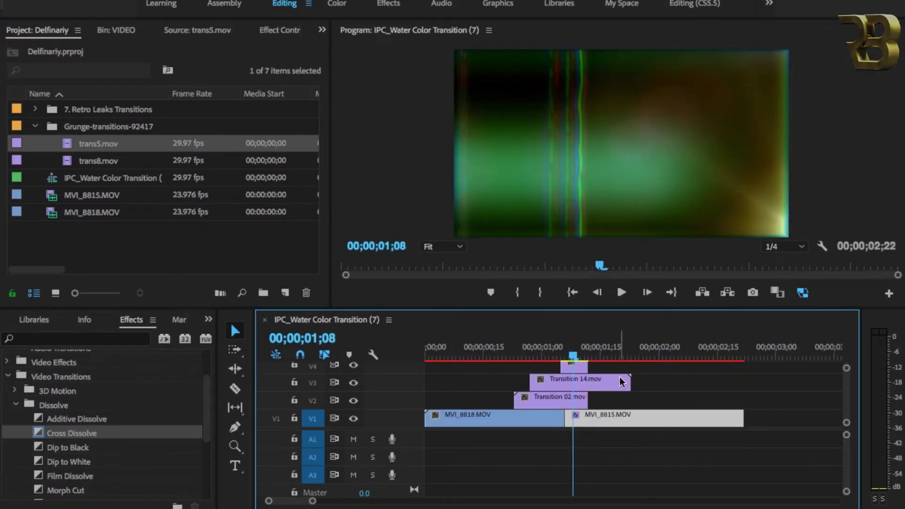
drag(630, 378, 587, 380)
drag(504, 367, 565, 377)
drag(520, 350, 588, 350)
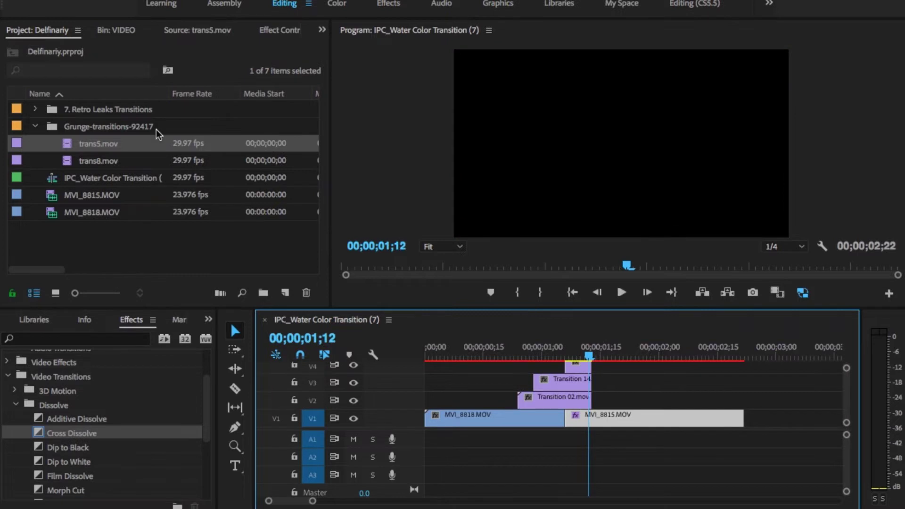
Step: Place trans8.mov on track V5 directly above trans5, aligned to start at the cut
scroll(647, 371, up, 2)
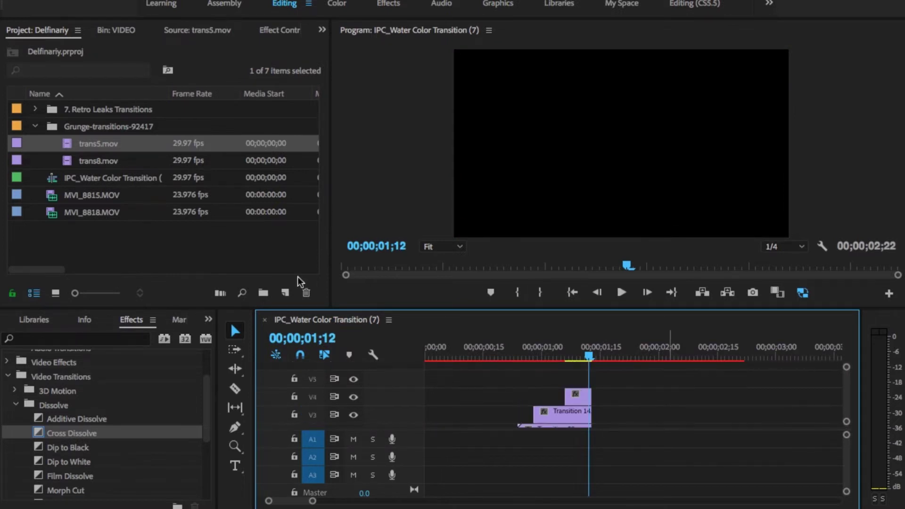
drag(81, 161, 558, 369)
drag(519, 347, 608, 349)
drag(555, 377, 577, 374)
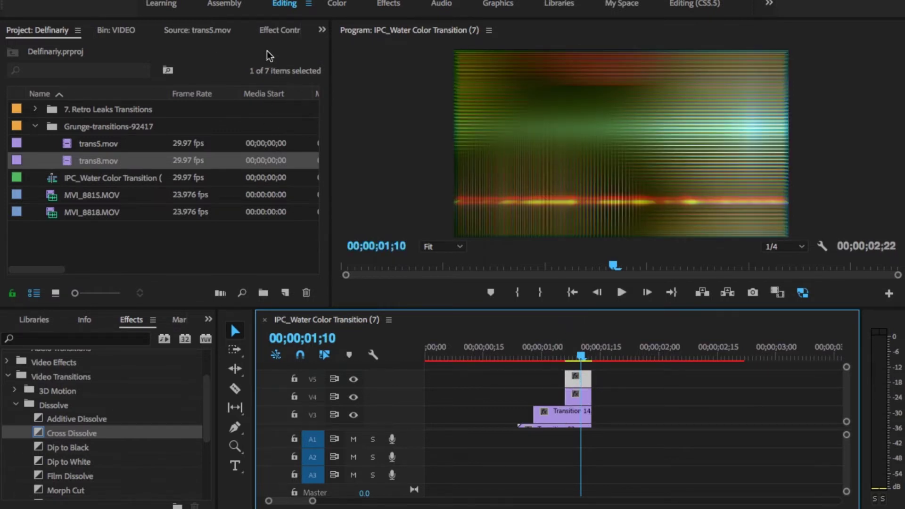
Step: Set the opacity blend mode of the trans8.mov clip to Overlay
click(278, 30)
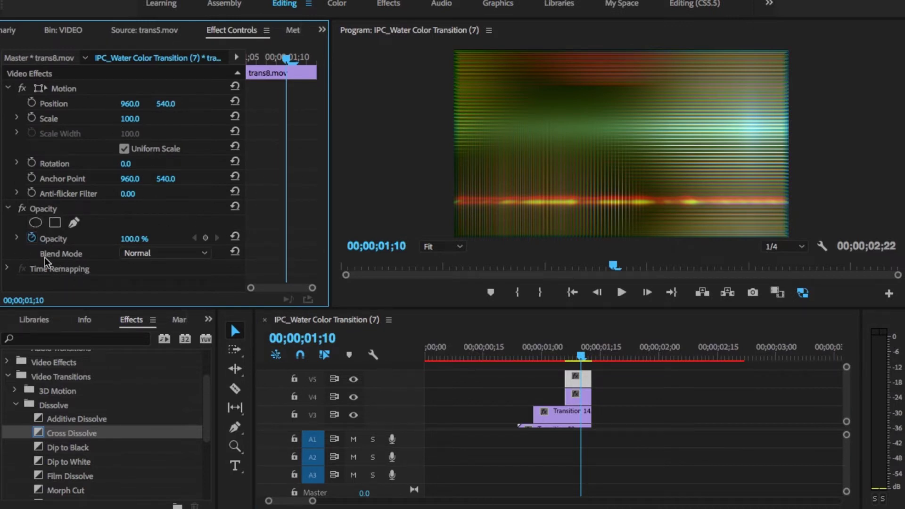
click(135, 254)
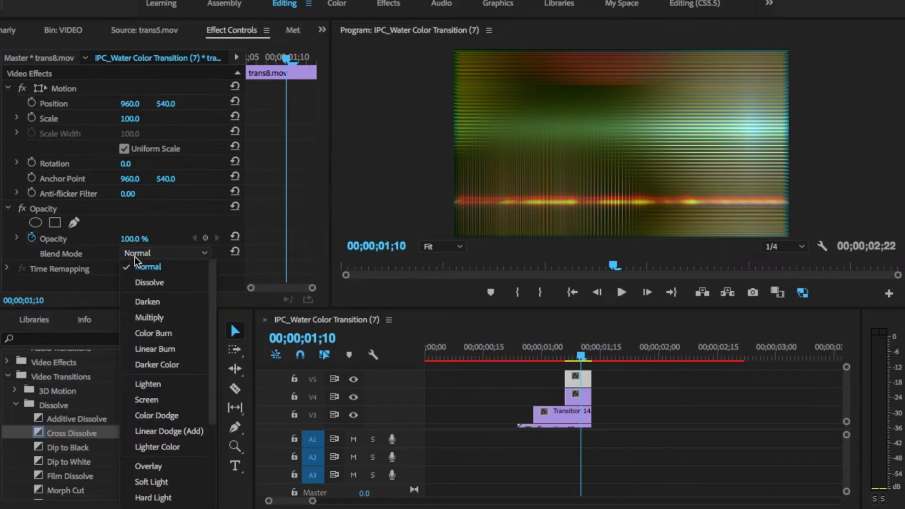
click(142, 466)
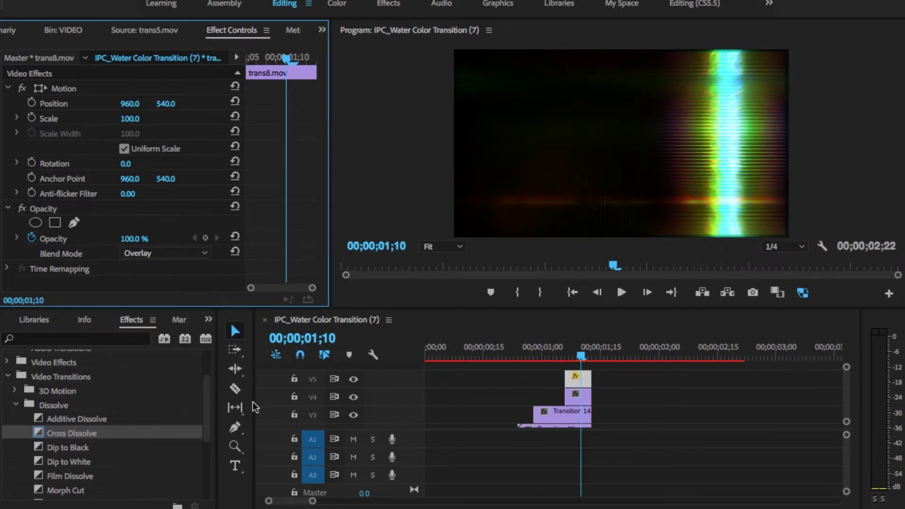
Step: Set the opacity blend mode of the trans5.mov clip on V4 to Overlay
click(575, 398)
drag(582, 353, 576, 354)
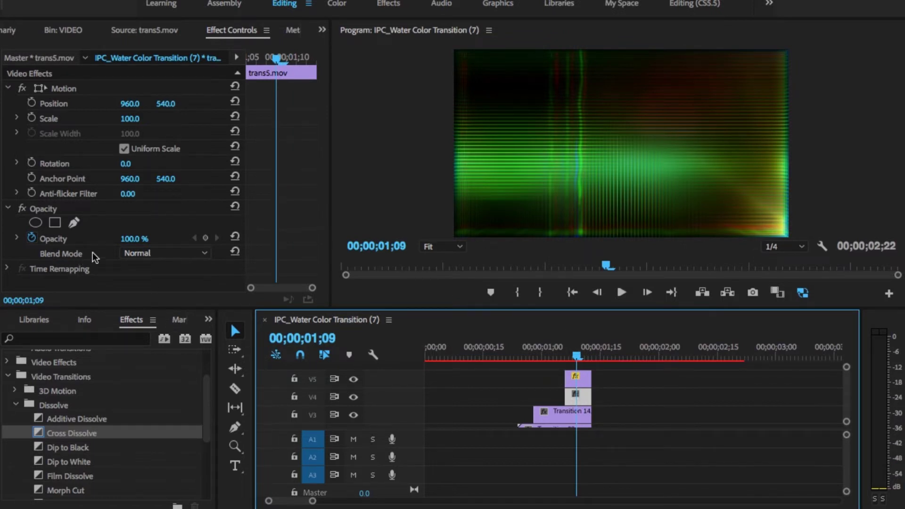
click(160, 258)
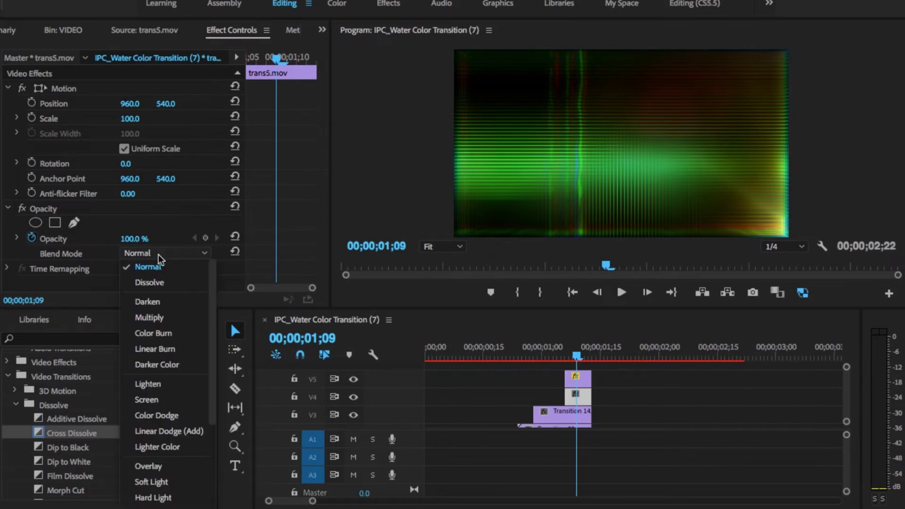
click(149, 466)
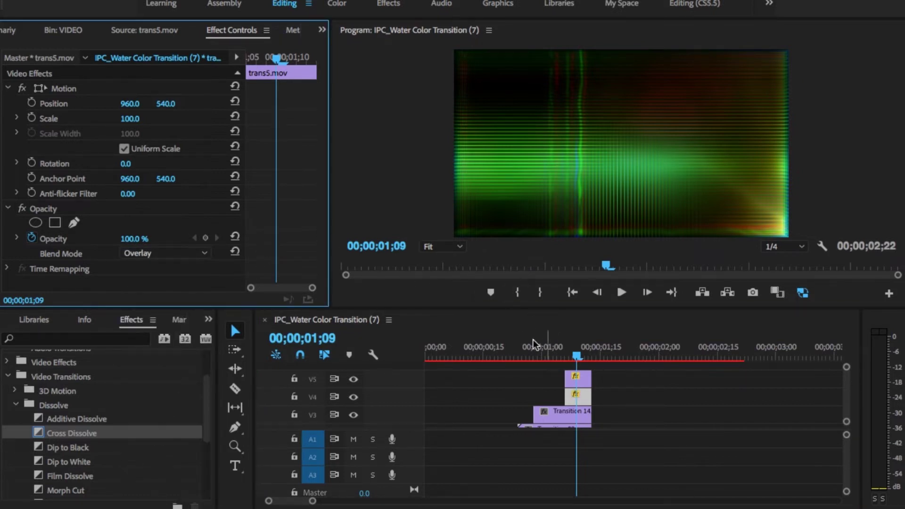
Step: Play the sequence from just before the overlays to review the blended transition
click(515, 353)
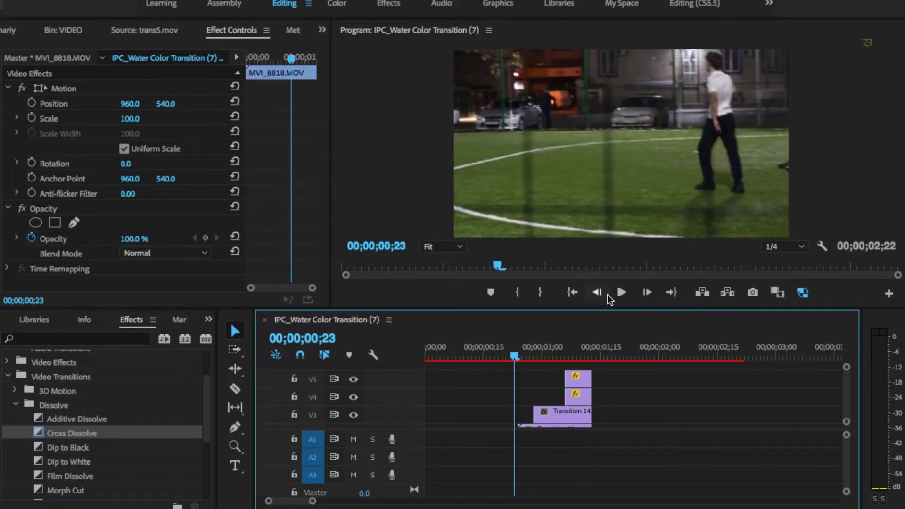
click(620, 291)
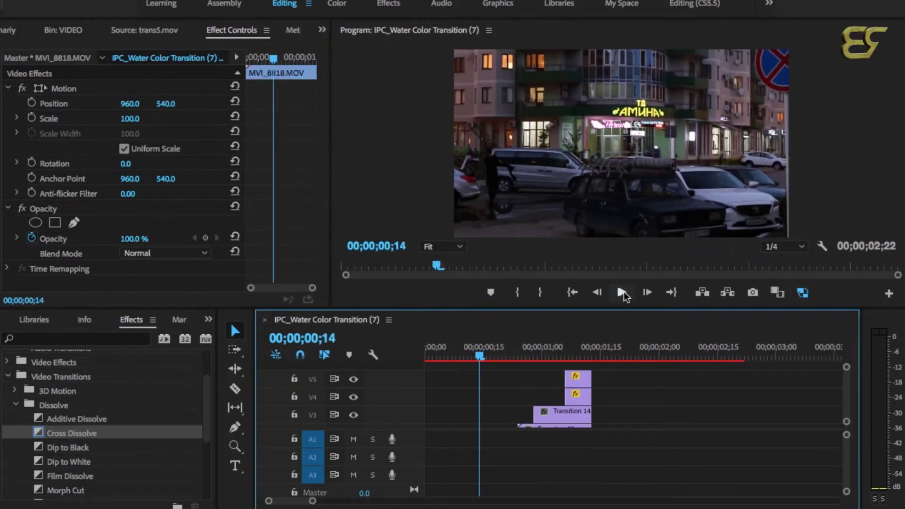
click(621, 292)
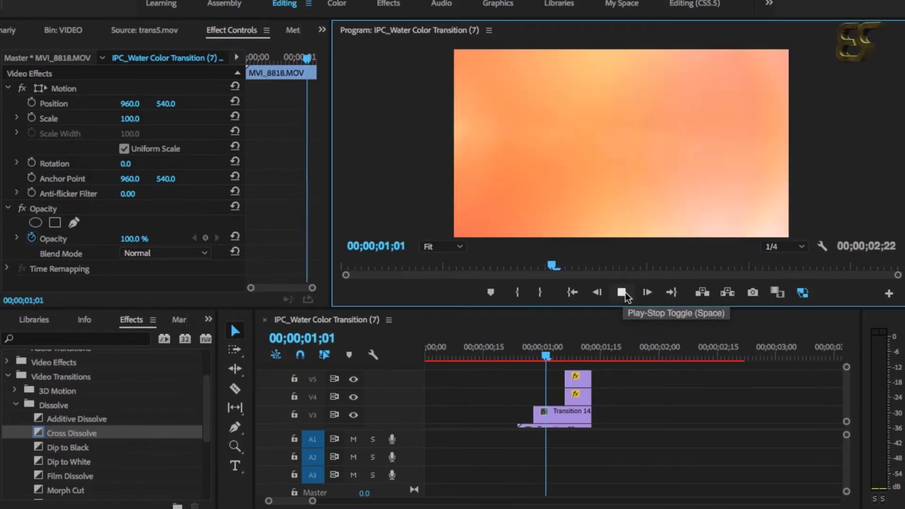
click(622, 292)
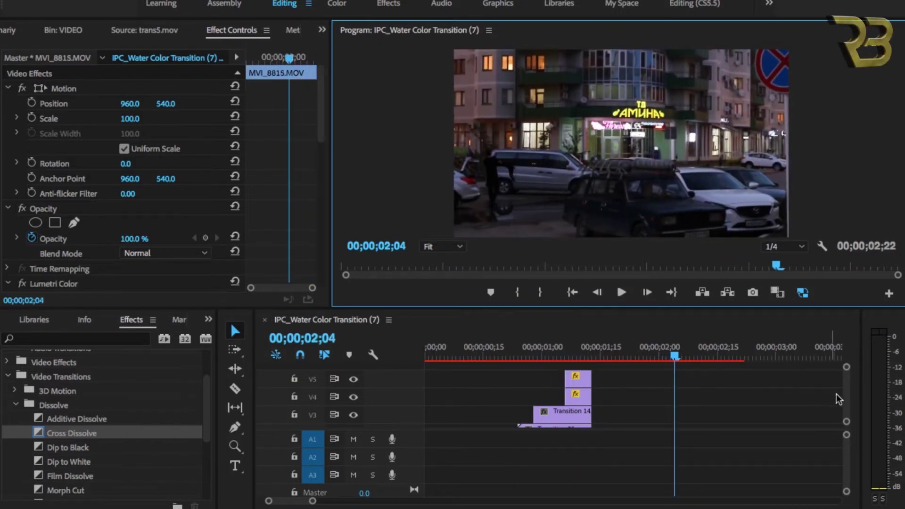
Step: Apply Cross Dissolve to both ends of Transition 02 on V2 and Transition 14 on V3, and preview the result
scroll(847, 388, down, 3)
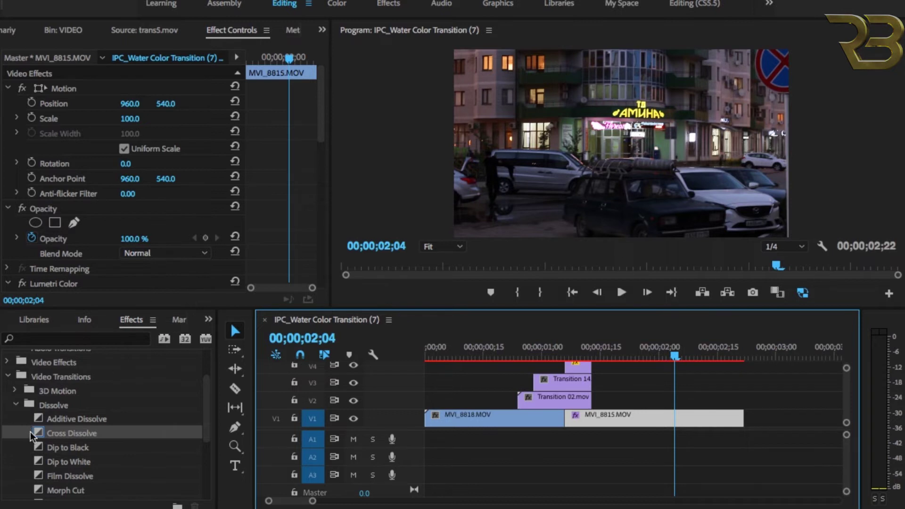
drag(58, 433, 522, 405)
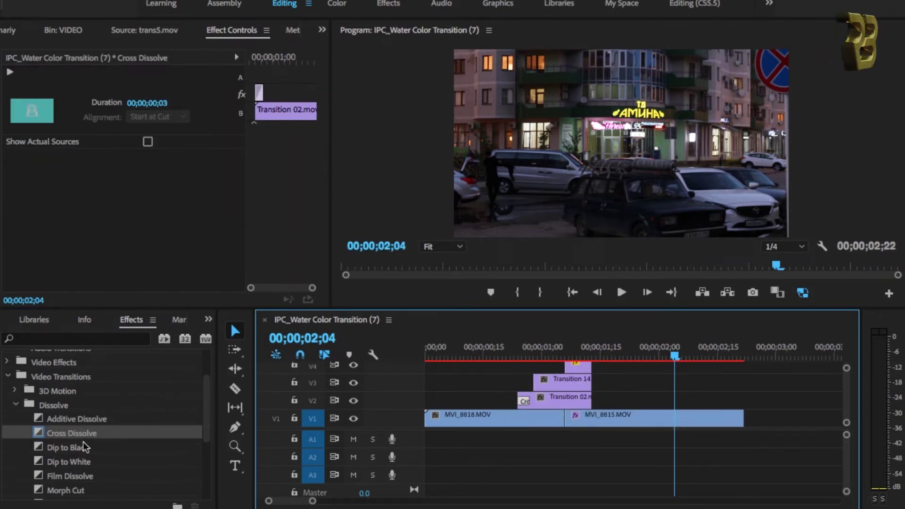
mouse_move(72, 432)
mouse_down()
mouse_move(580, 396)
mouse_move(535, 395)
mouse_move(597, 404)
mouse_move(589, 401)
mouse_up()
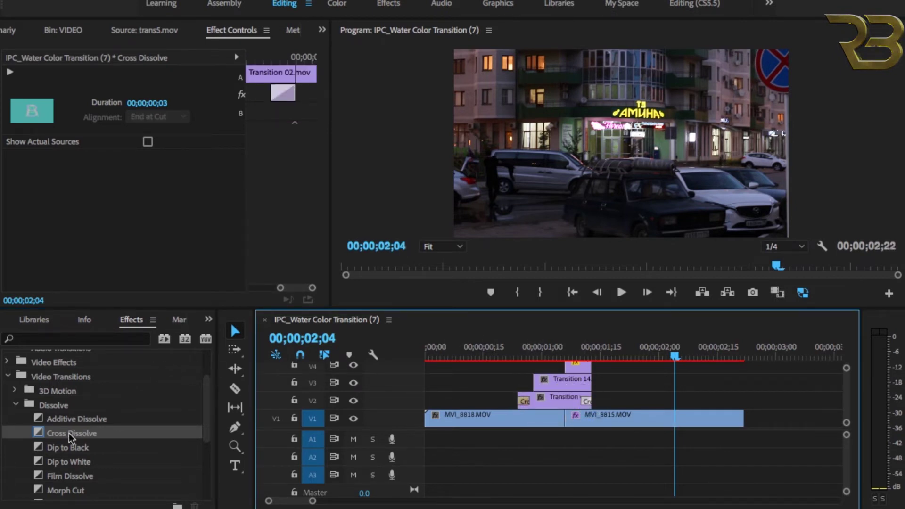
mouse_move(69, 438)
mouse_down()
mouse_move(410, 384)
mouse_move(549, 381)
mouse_move(541, 382)
mouse_up()
drag(60, 431, 574, 387)
click(620, 292)
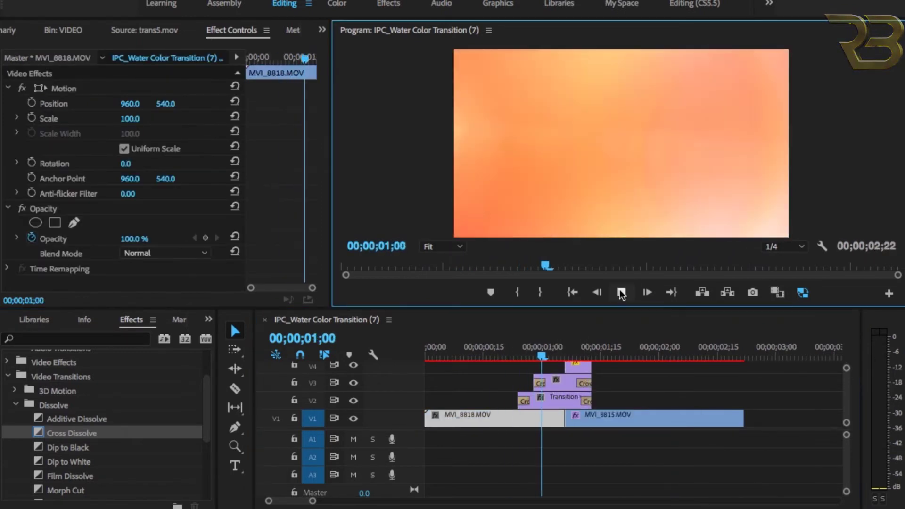
Step: Apply Cross Dissolve to the end of trans8.mov on V5 and play the transition back
scroll(632, 384, up, 1)
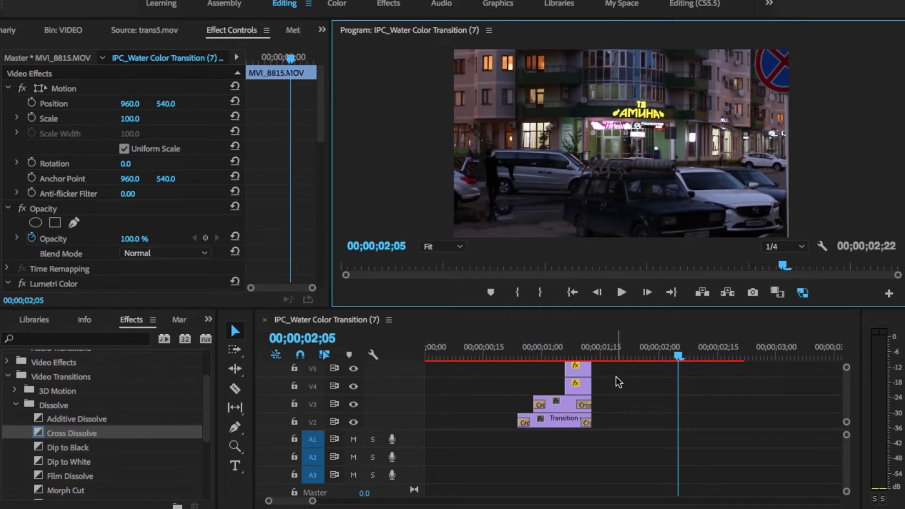
mouse_move(571, 354)
mouse_down()
mouse_move(592, 356)
mouse_move(576, 356)
mouse_up()
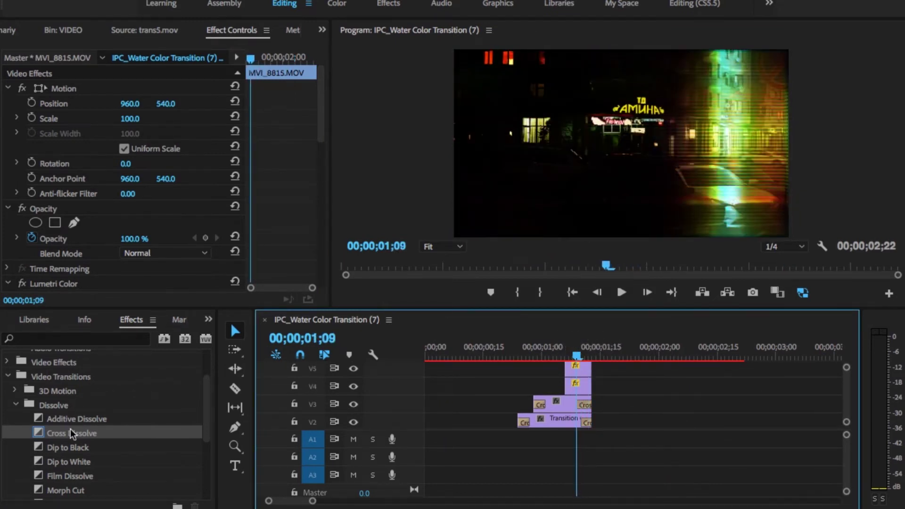
mouse_move(53, 436)
mouse_down()
mouse_move(117, 410)
mouse_move(586, 370)
mouse_move(573, 376)
mouse_move(592, 357)
mouse_move(545, 358)
mouse_up()
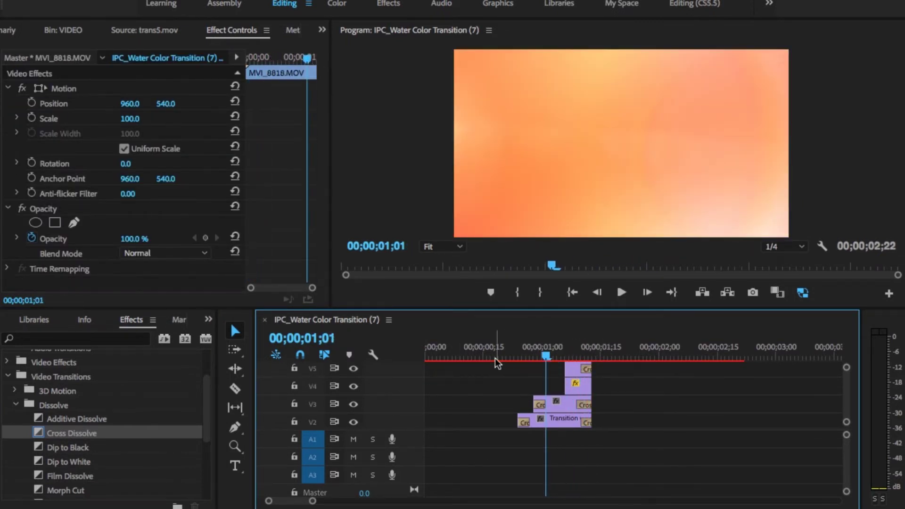
right_click(501, 354)
click(465, 321)
click(621, 292)
Step: Apply Cross Dissolve to the start of trans5.mov on V4 and select the added dissolve
drag(72, 432, 572, 386)
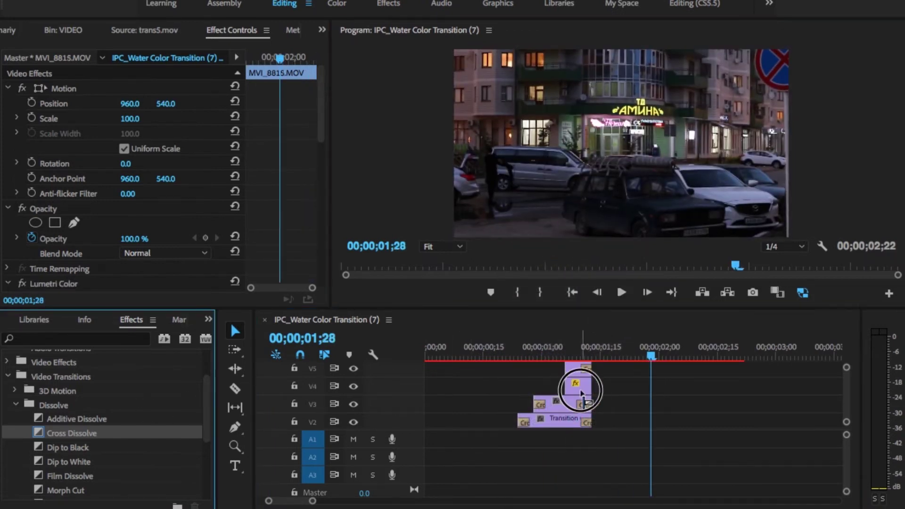
drag(49, 439, 546, 387)
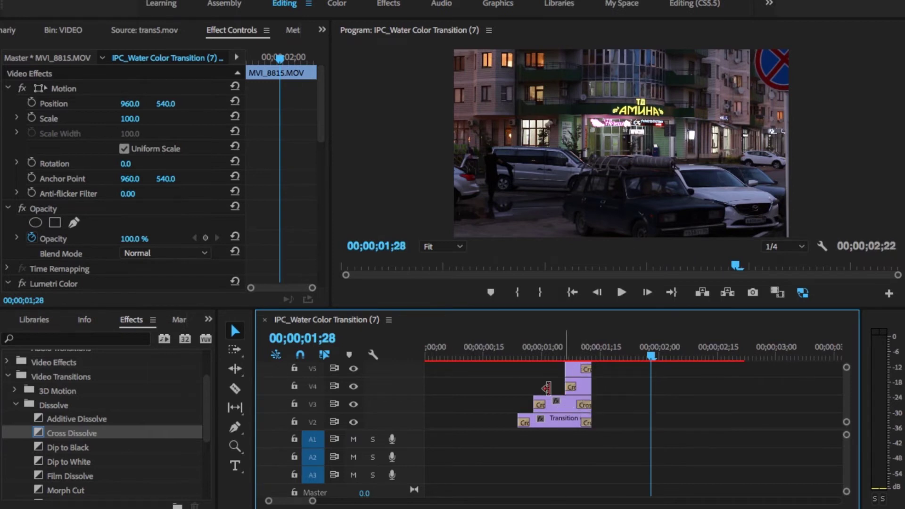
click(572, 388)
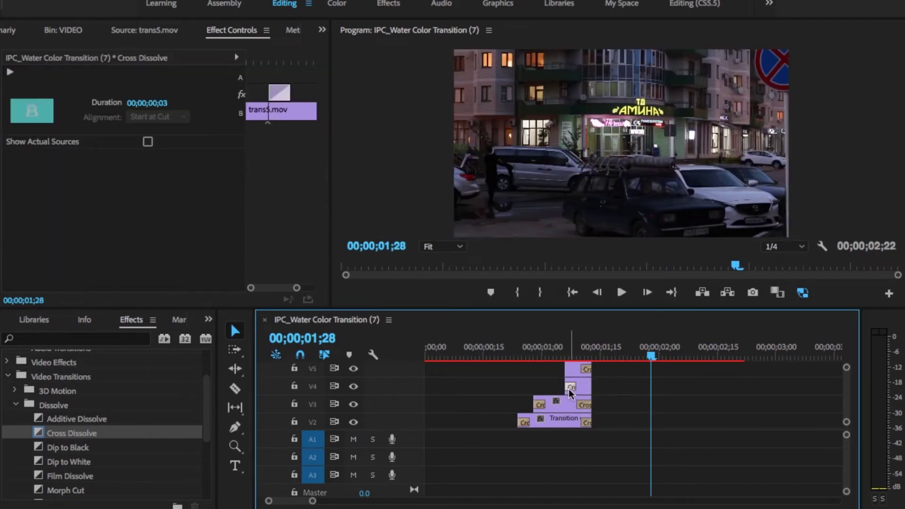
mouse_move(568, 388)
mouse_down()
mouse_move(581, 391)
mouse_move(576, 396)
mouse_move(582, 386)
mouse_move(572, 391)
mouse_up()
click(571, 387)
Step: Play the transition back several times from before the cut to check how smoothly the dissolved overlays fade in and out
click(541, 352)
click(529, 365)
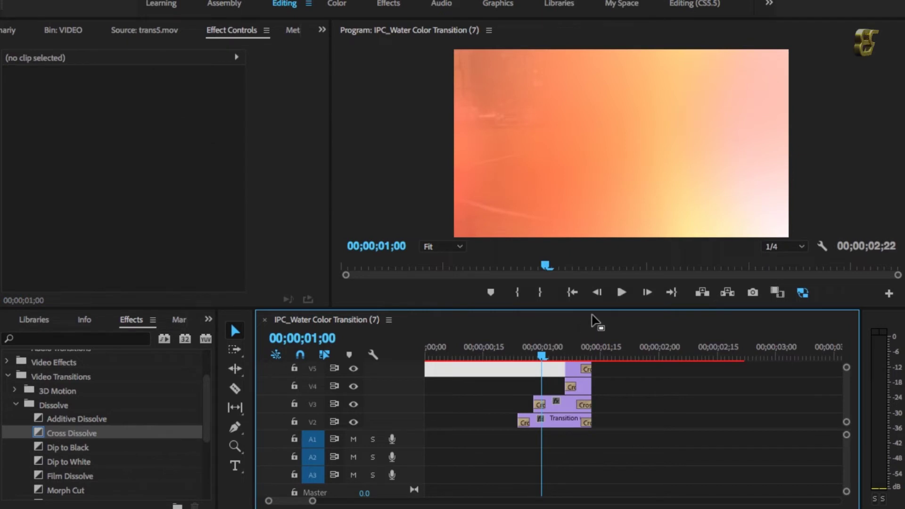
click(620, 293)
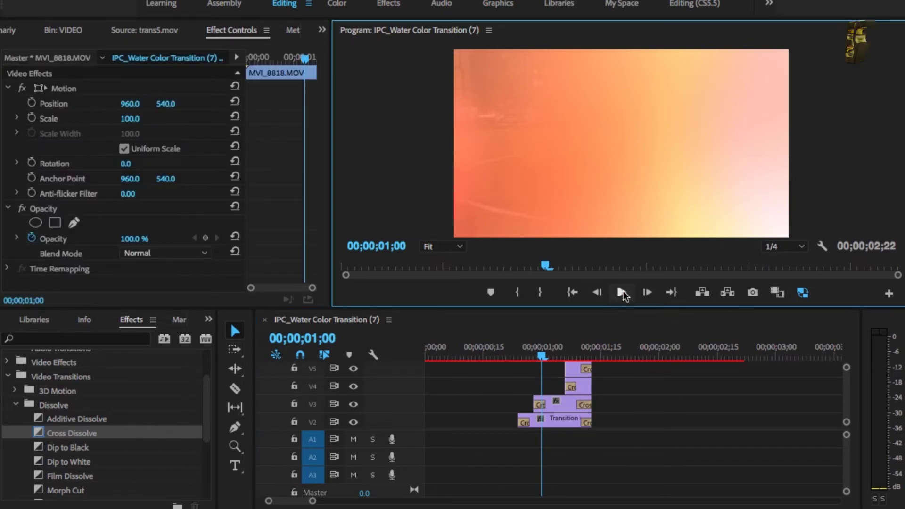
click(622, 291)
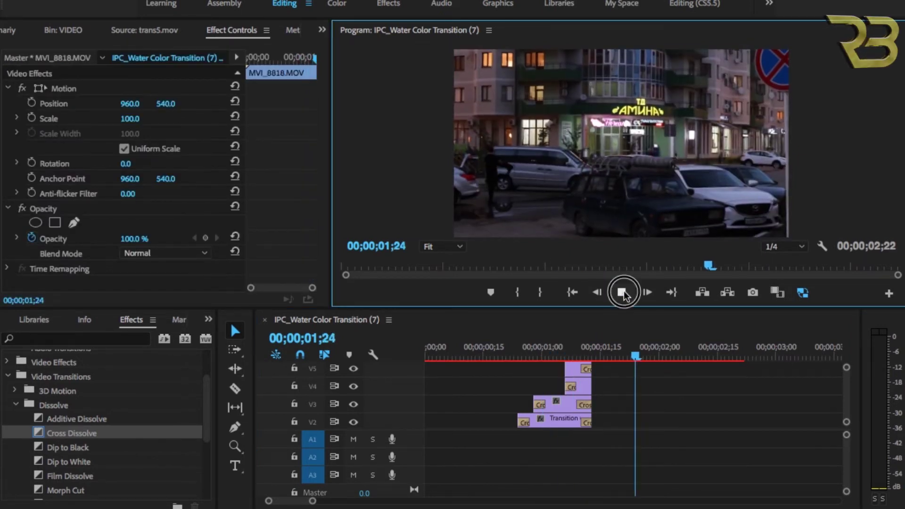
click(500, 350)
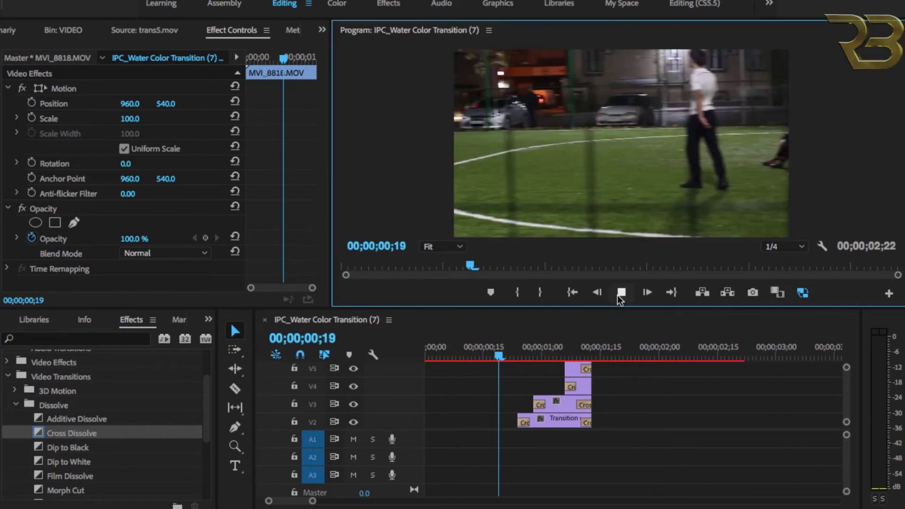
click(623, 291)
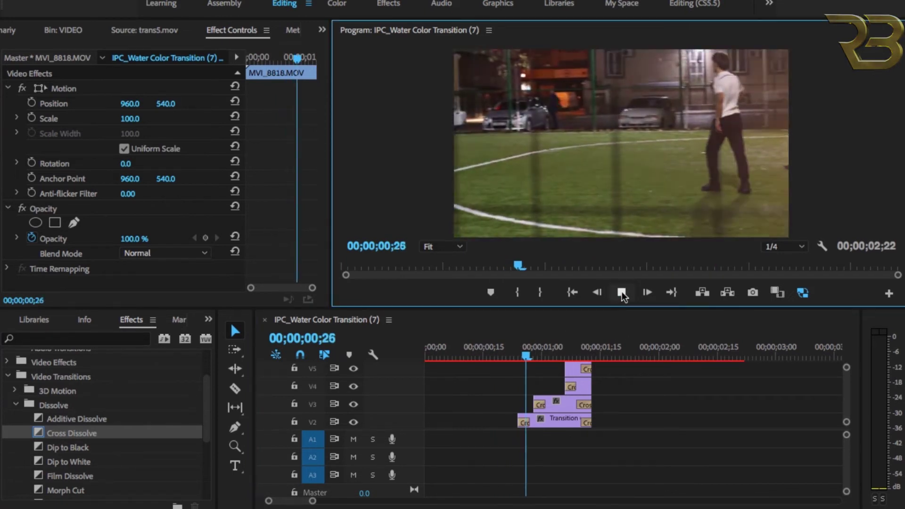
click(623, 292)
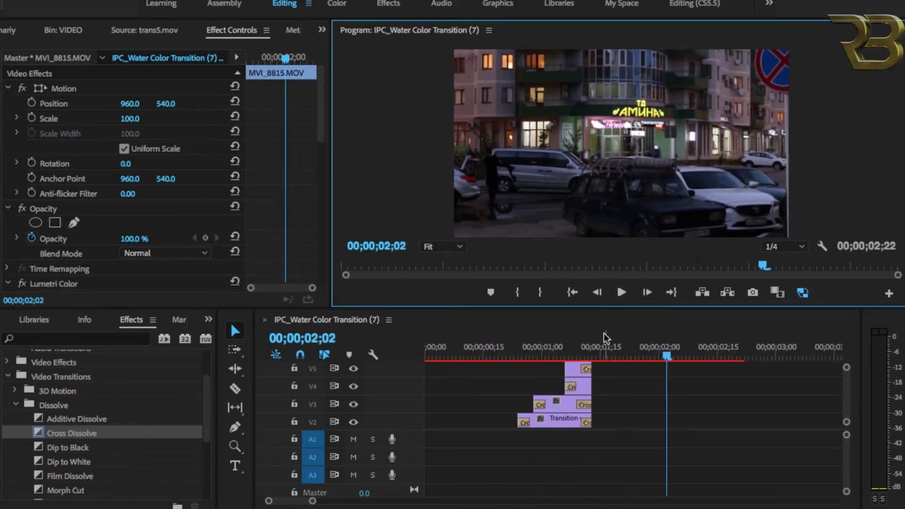
click(468, 349)
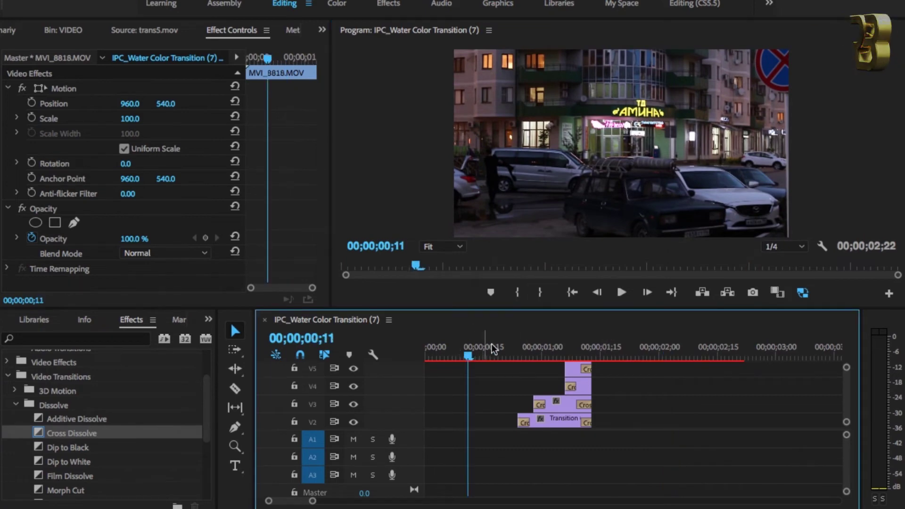
click(621, 291)
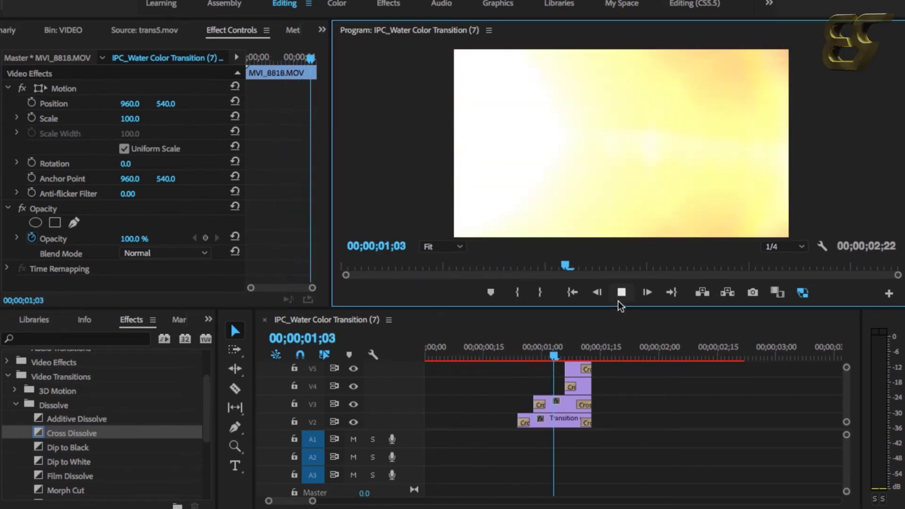
click(621, 292)
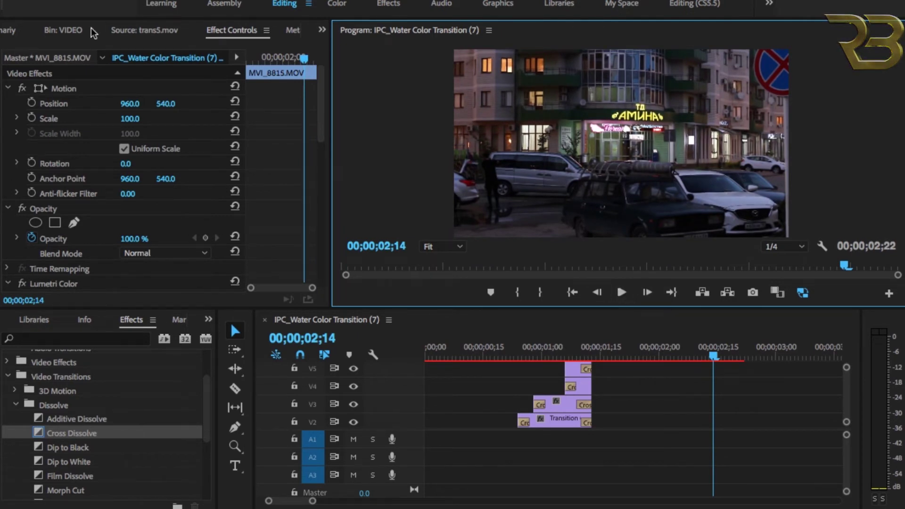
Step: Collapse the Grunge-transitions-92417 bin in the project and replay the transition from 00;00;00;19
click(8, 30)
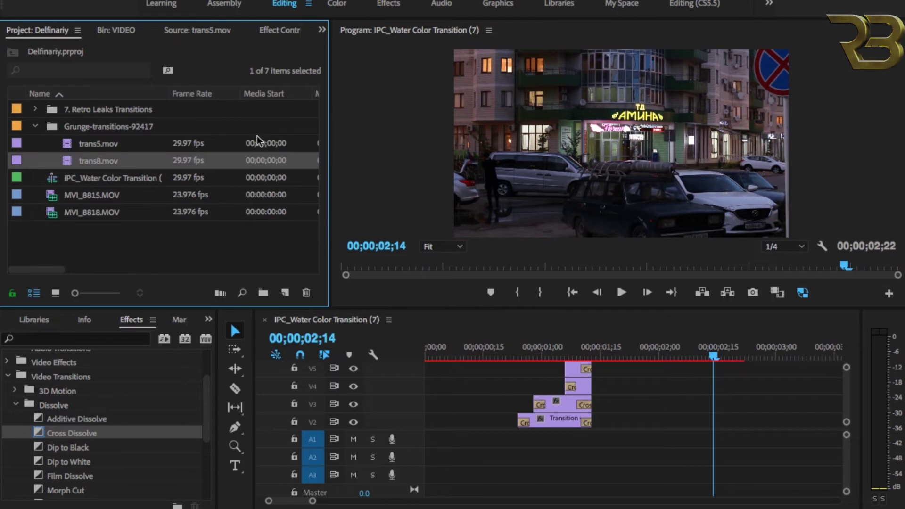
click(35, 126)
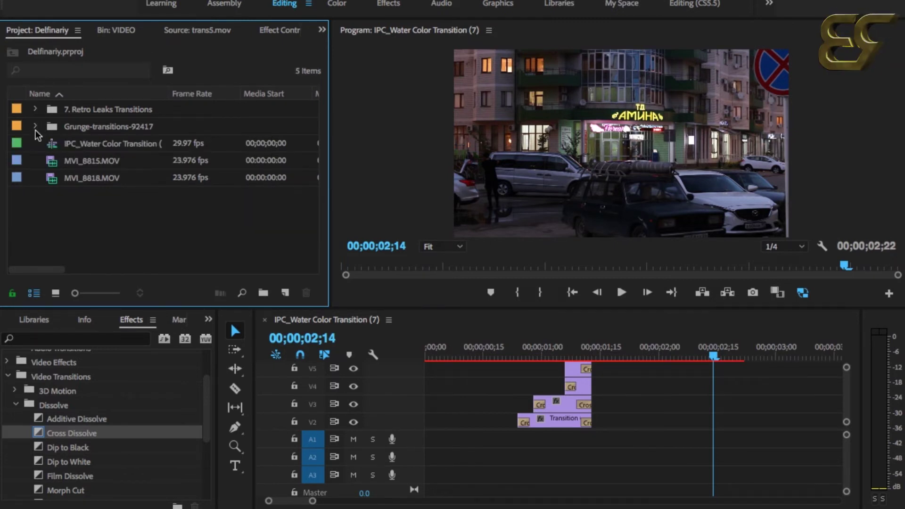
click(500, 353)
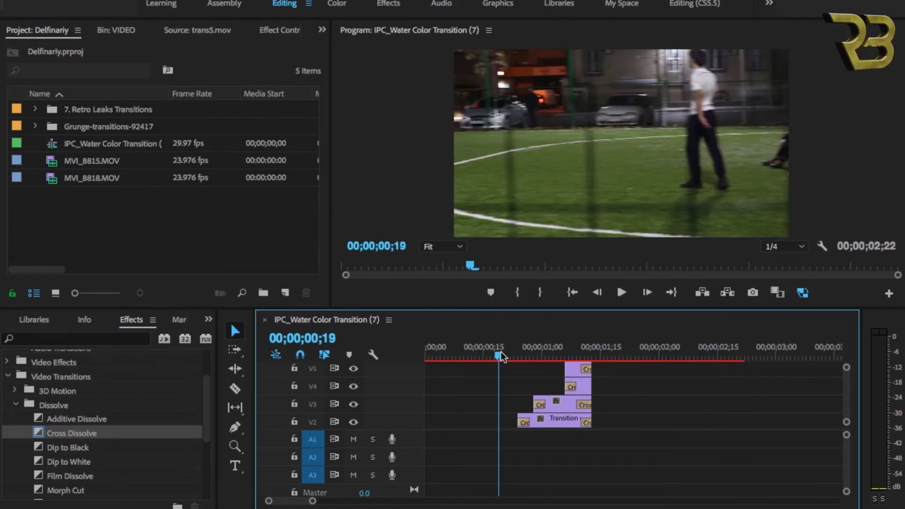
click(622, 292)
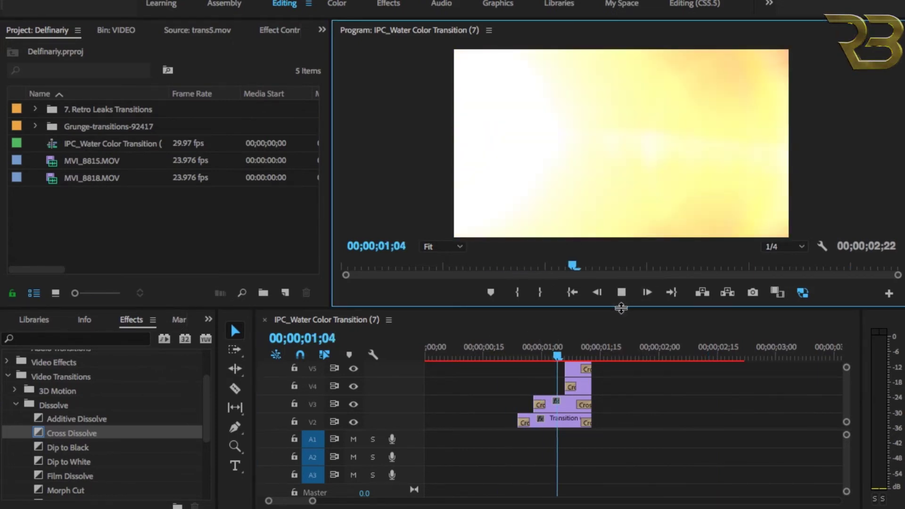
click(597, 332)
click(620, 293)
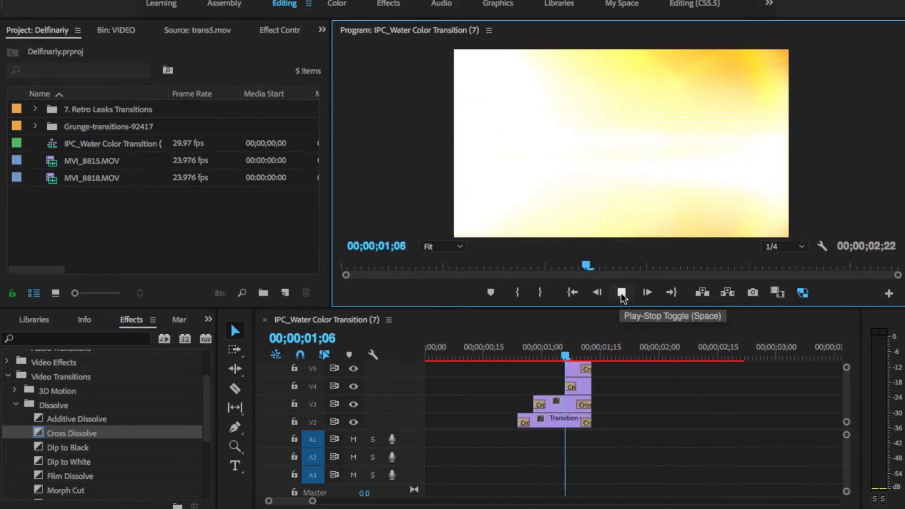
click(621, 293)
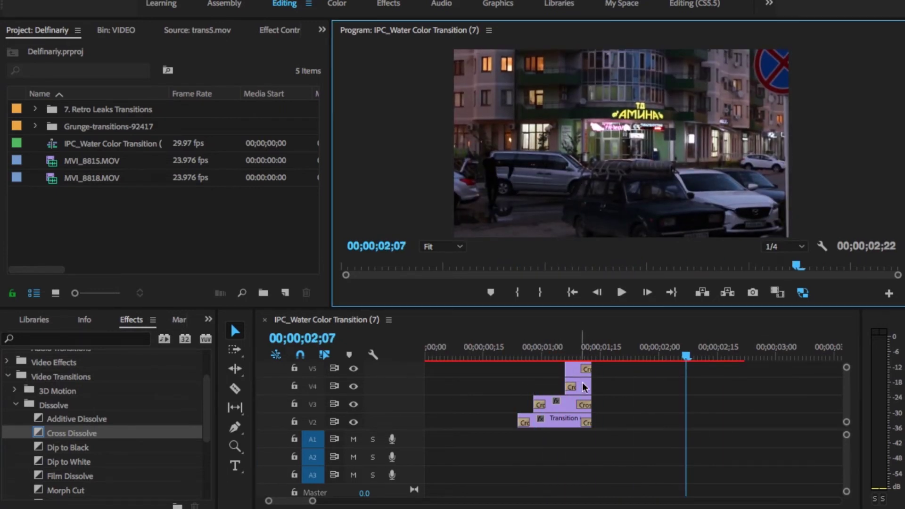
Step: Extend the start of trans5.mov on V4 to about 00;00;01;01, ahead of the cut, and preview the transition
drag(549, 348, 581, 349)
drag(580, 388, 584, 387)
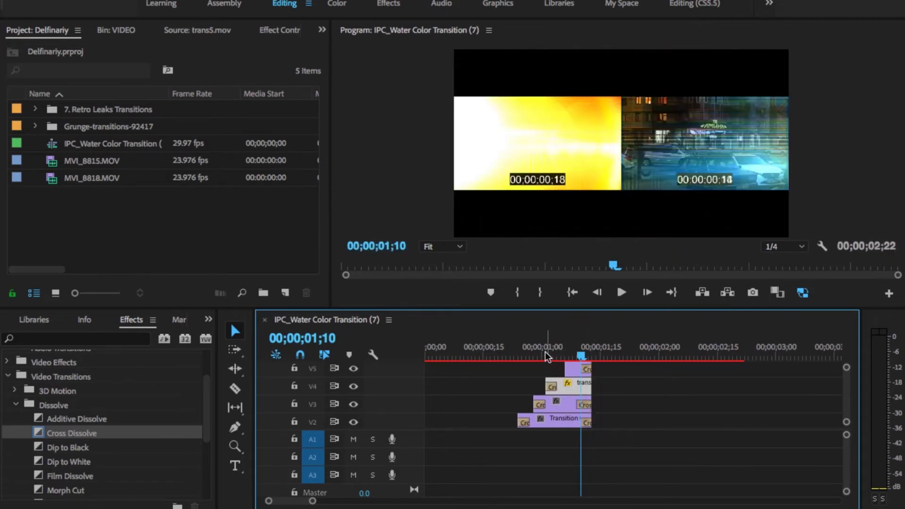
click(529, 349)
click(623, 293)
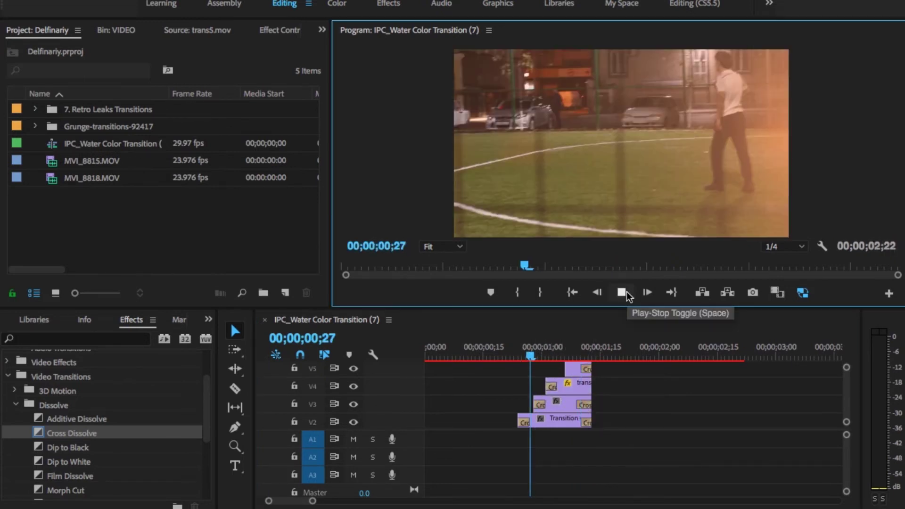
click(622, 292)
Step: Extend the start of trans8.mov on V5 ahead of the cut, almost to the start of trans5.mov
drag(565, 370, 549, 369)
click(584, 369)
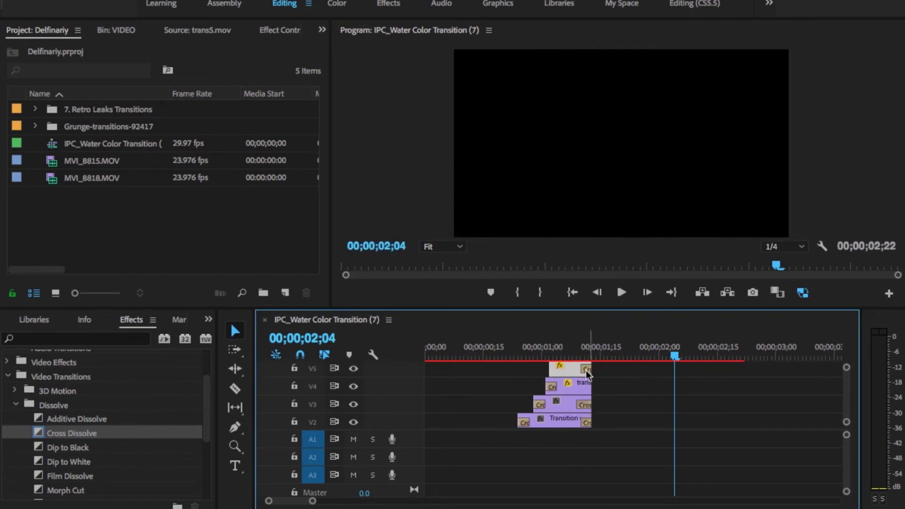
Step: Play the sequence from about 00;00;01;00 through the cut to check the extended light-leak overlays
click(543, 349)
click(621, 292)
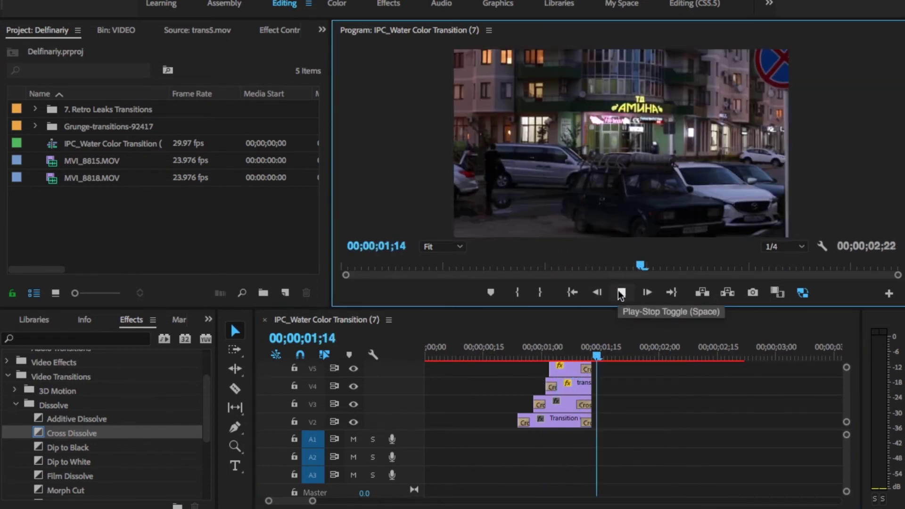
click(620, 291)
Step: Swap the two upper overlays so that trans5.mov sits on V5 above trans8.mov on V4, and check the frame around 00;00;01;08
click(570, 389)
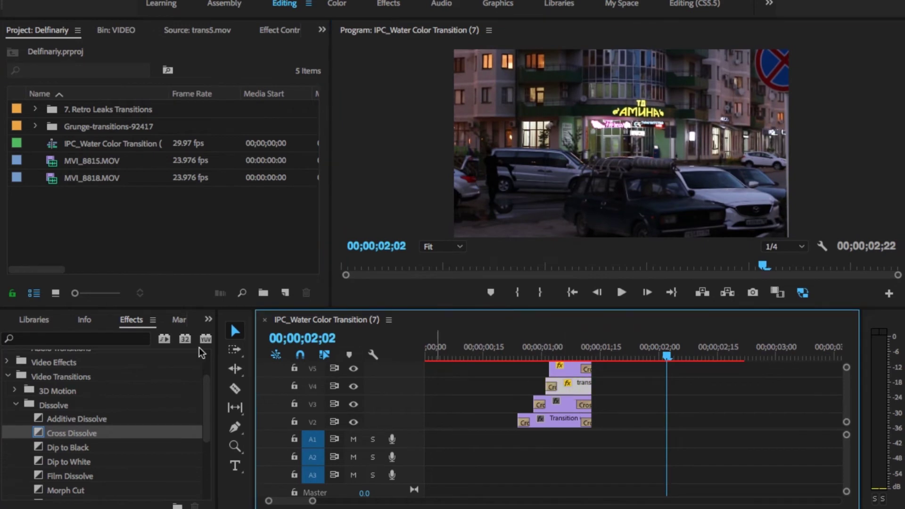
drag(80, 434, 567, 389)
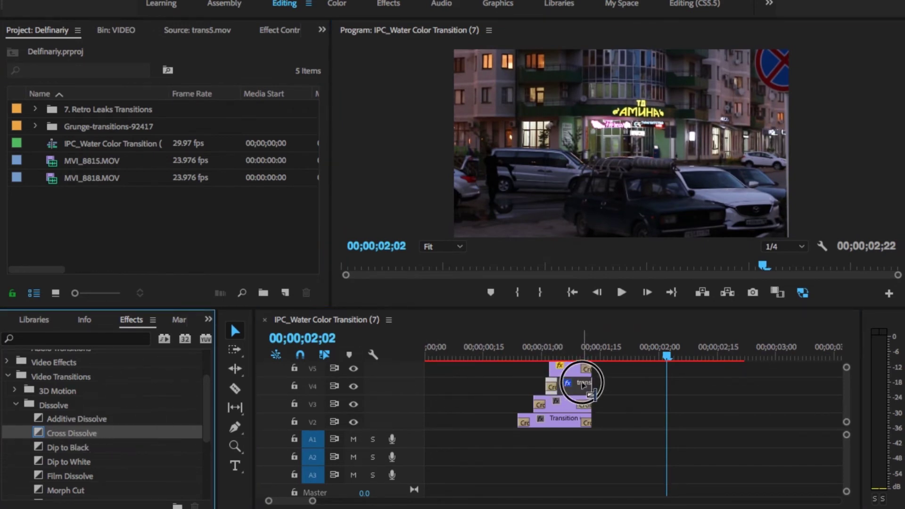
drag(80, 433, 574, 354)
click(583, 351)
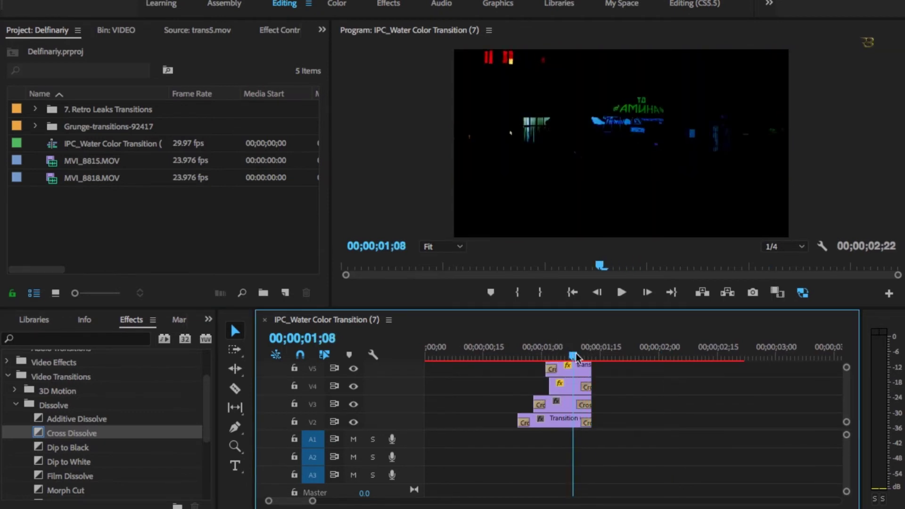
Step: Trim the start of the Transition clip on V2 to match the start of the V3 overlay, at about 00;00;00;28
drag(848, 402, 845, 421)
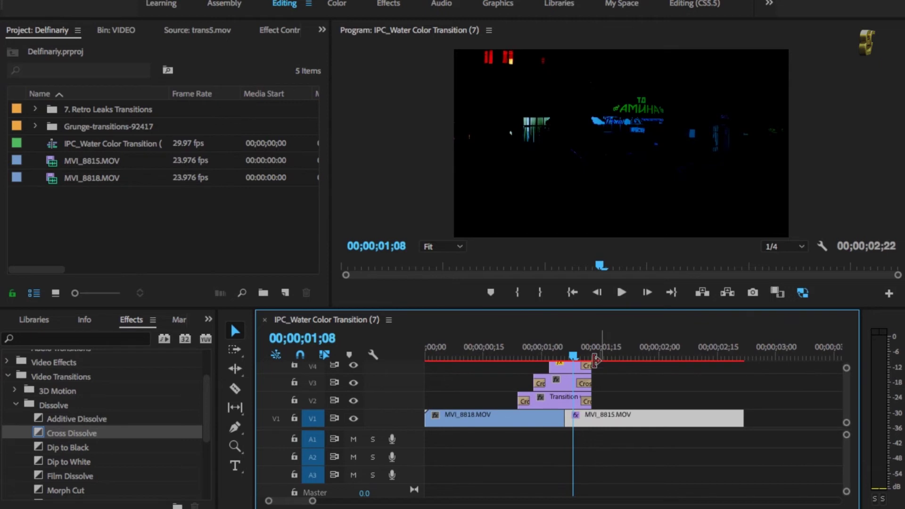
mouse_move(574, 356)
mouse_down()
mouse_move(549, 360)
mouse_move(578, 360)
mouse_move(569, 363)
mouse_up()
click(588, 401)
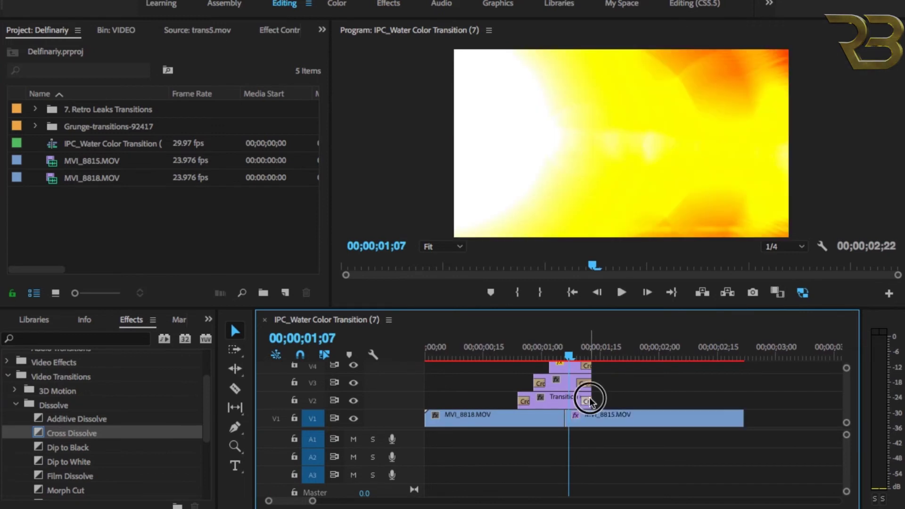
drag(589, 400, 556, 401)
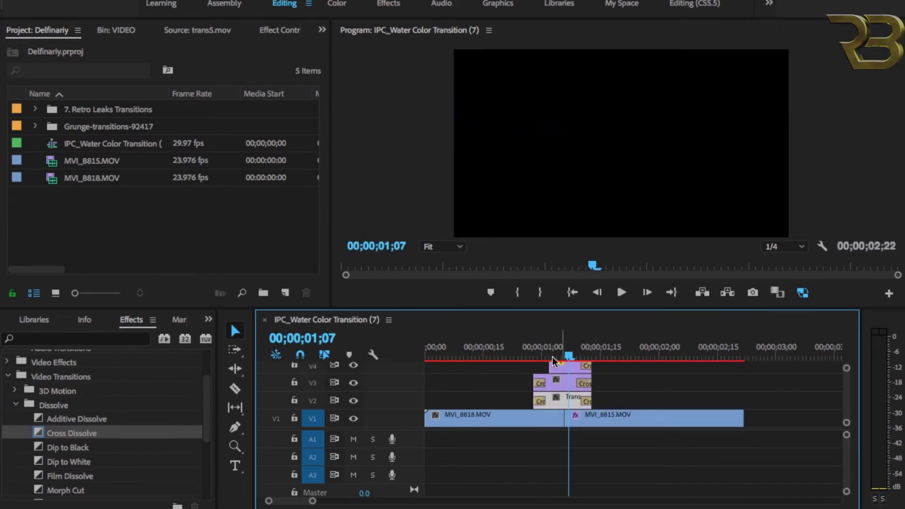
Step: Replay the finished transition repeatedly from shortly before the overlays begin to judge the flow from the football clip into the street clip
click(519, 357)
click(619, 292)
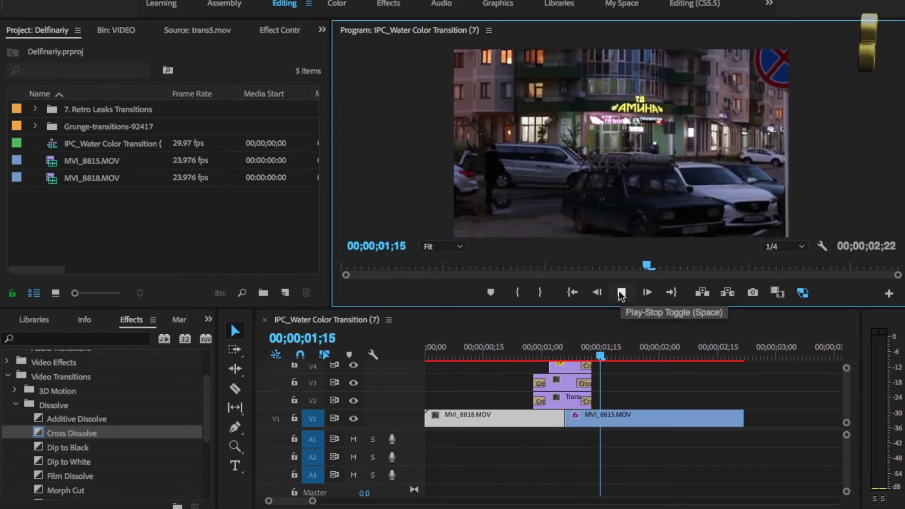
click(618, 292)
click(556, 381)
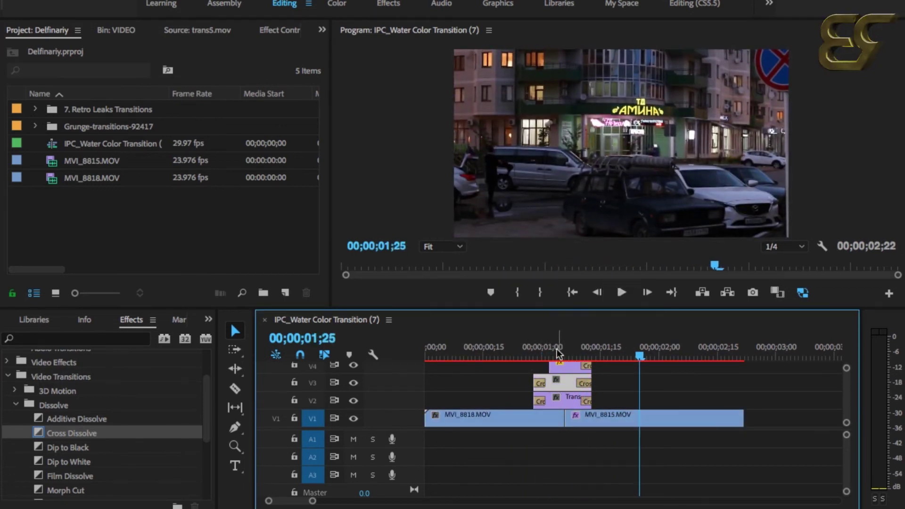
click(511, 356)
click(613, 291)
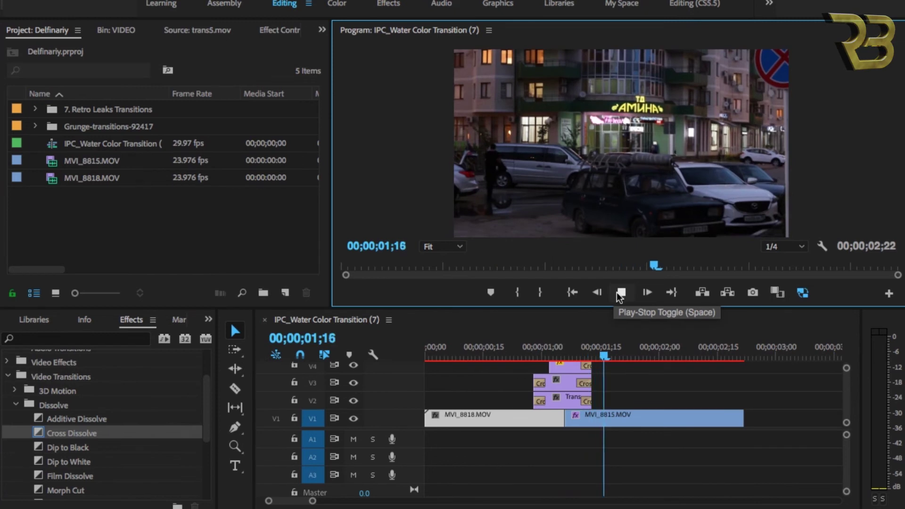
click(621, 290)
click(524, 353)
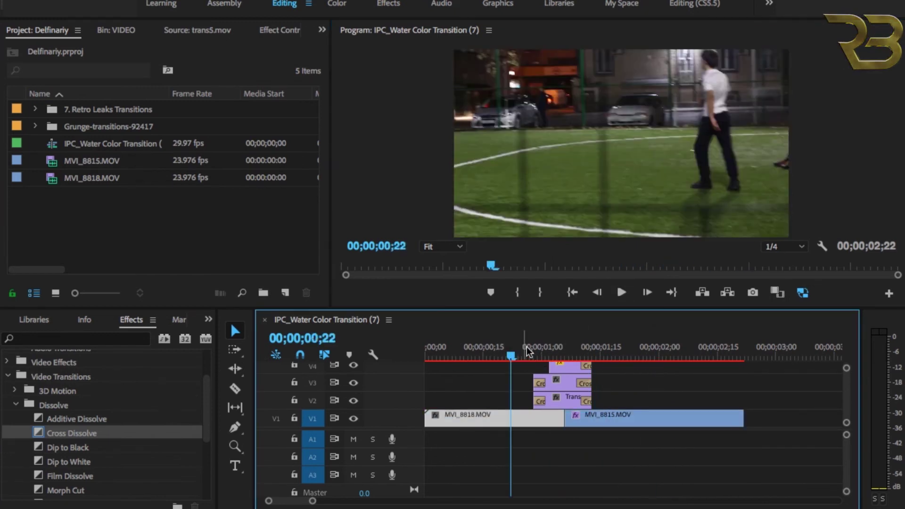
click(621, 292)
click(623, 292)
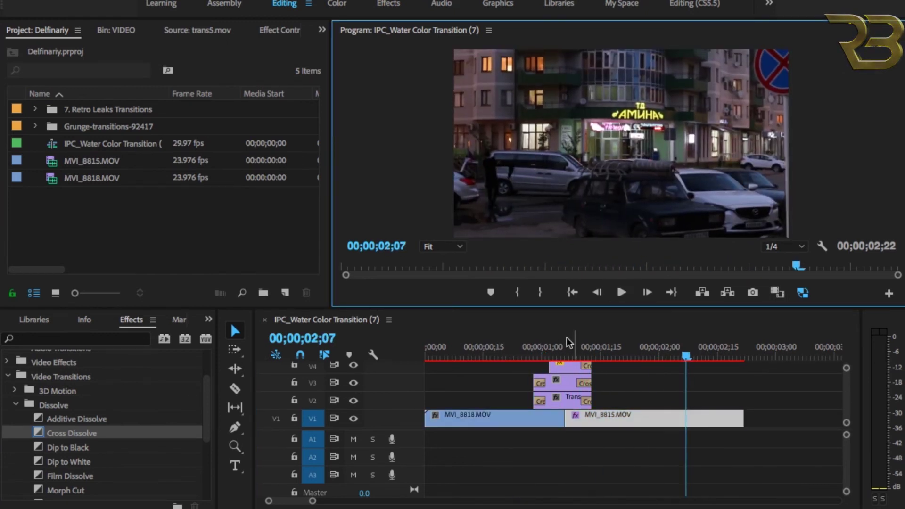
click(498, 351)
click(621, 292)
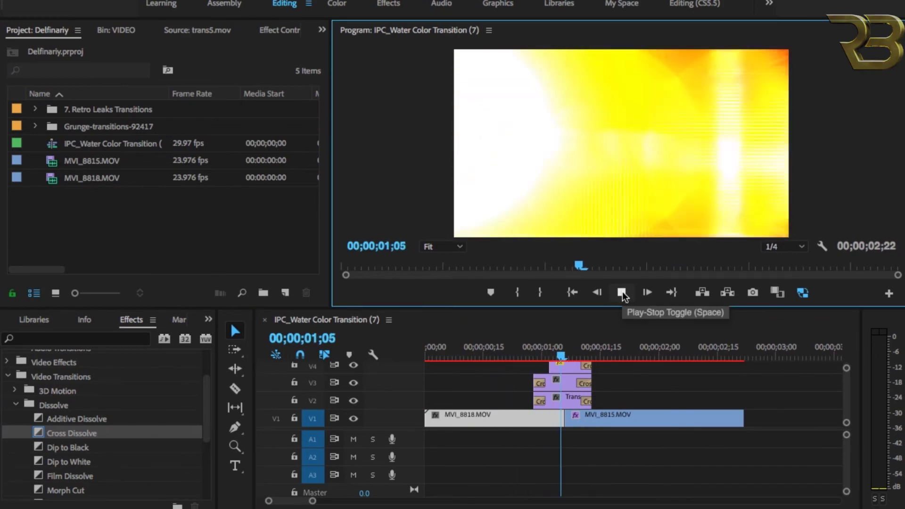
click(623, 292)
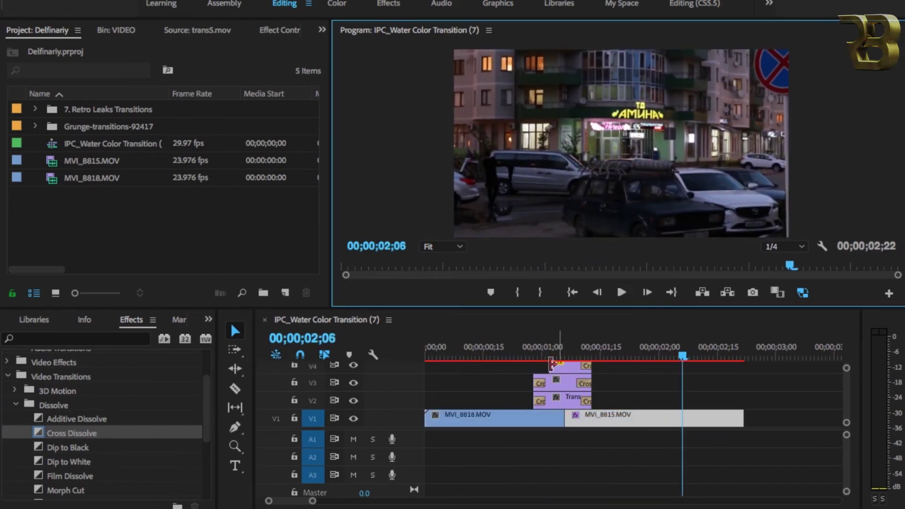
click(526, 349)
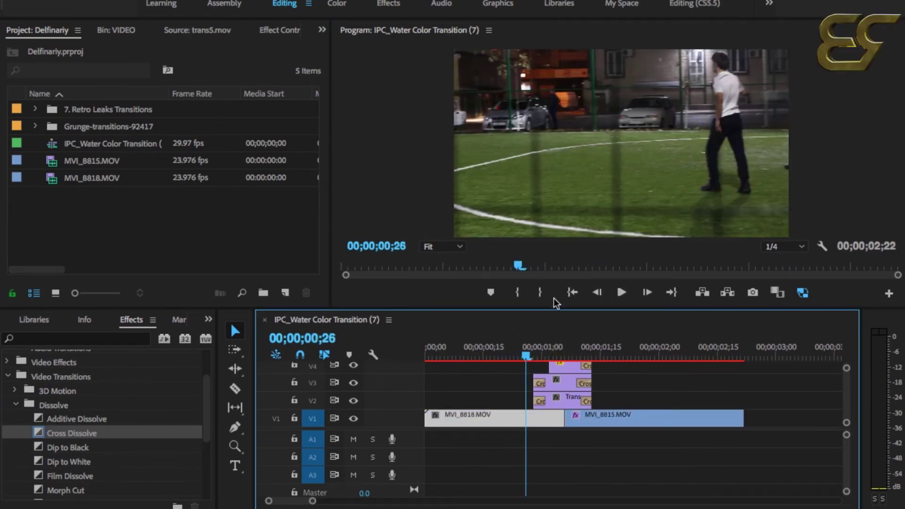